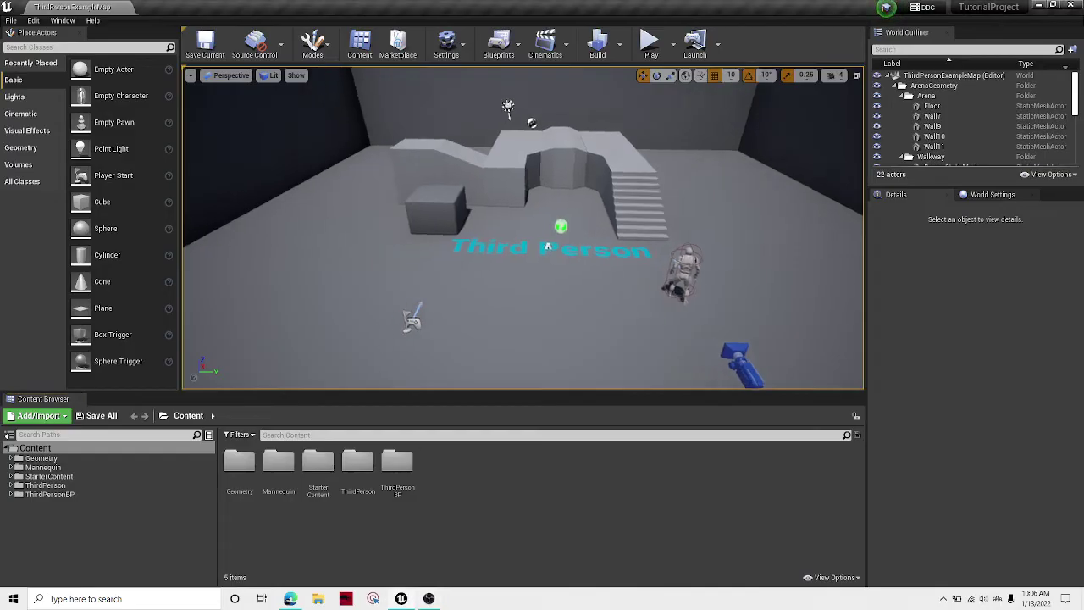
{"action": "left_click", "coordinate": [27, 452]}
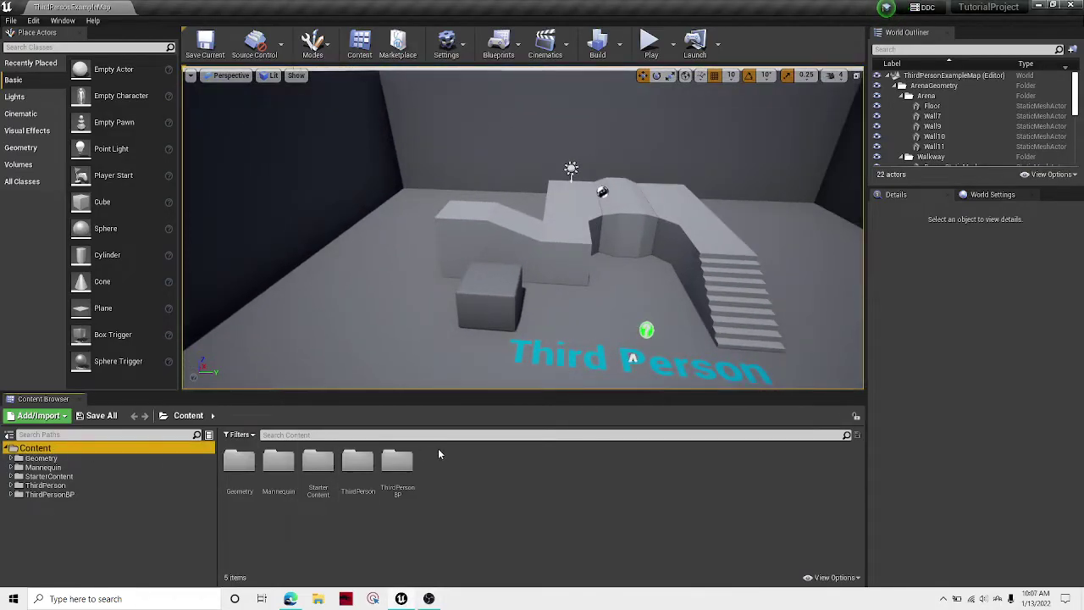
{"action": "right_click_drag", "start_coordinate": [471, 275], "coordinate": [541, 212]}
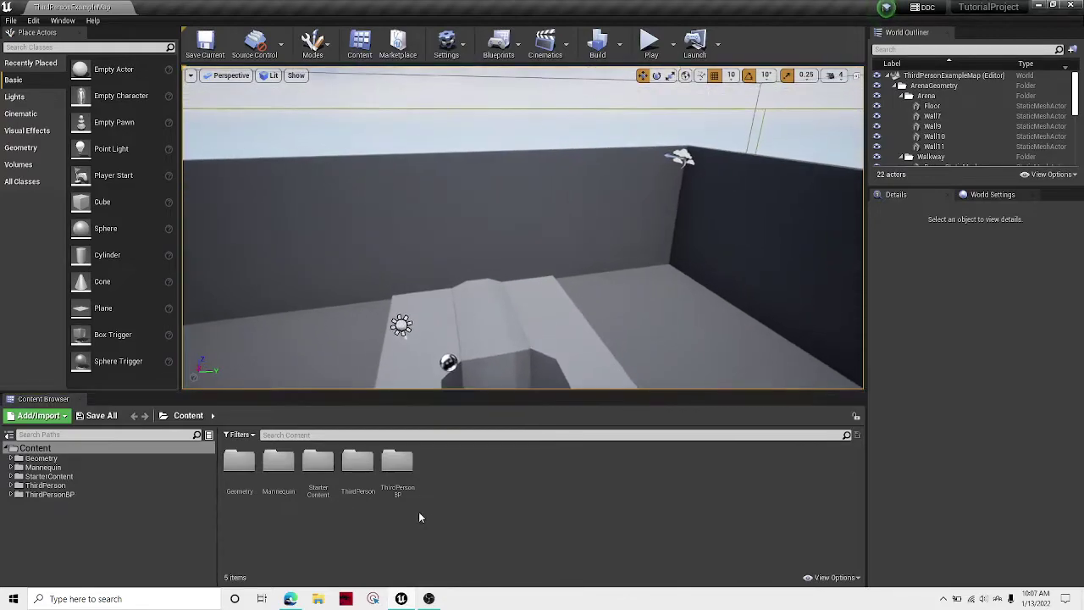
{"action": "right_click_drag", "start_coordinate": [407, 328], "coordinate": [424, 360]}
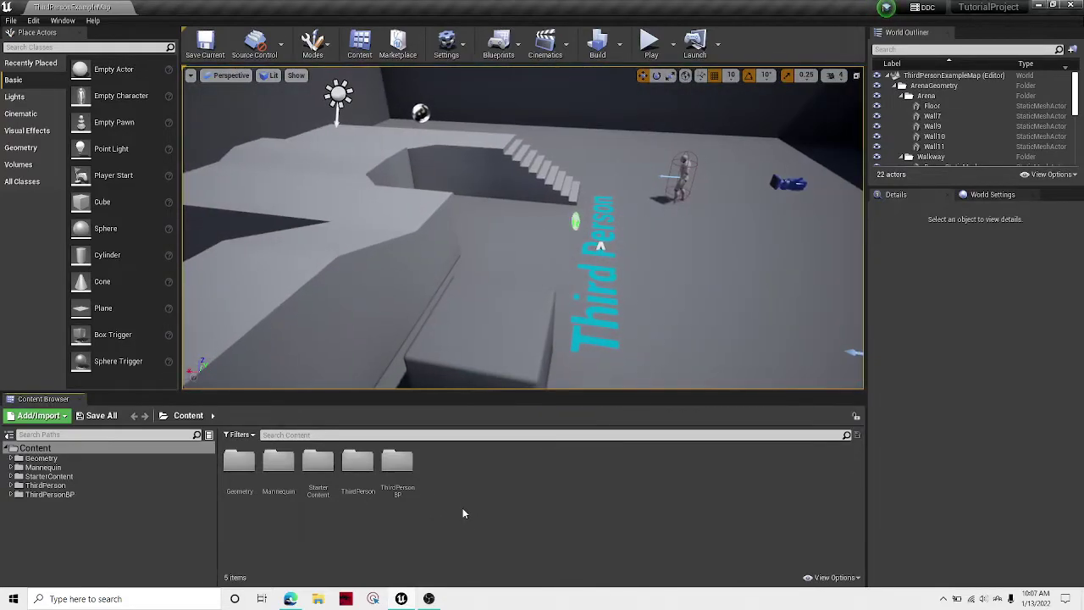
Step: Create a folder named MainLevel in the project's Content folder
{"action": "right_click", "coordinate": [470, 483]}
{"action": "left_click", "coordinate": [457, 554]}
{"action": "right_click", "coordinate": [508, 449]}
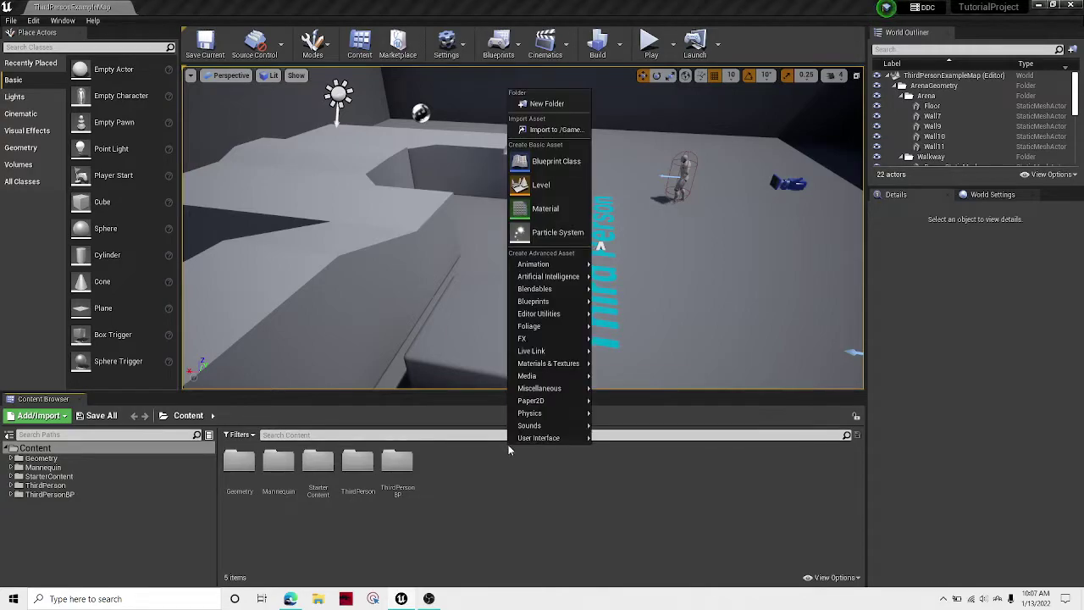
{"action": "left_click", "coordinate": [559, 103]}
{"action": "type", "text": "Main"}
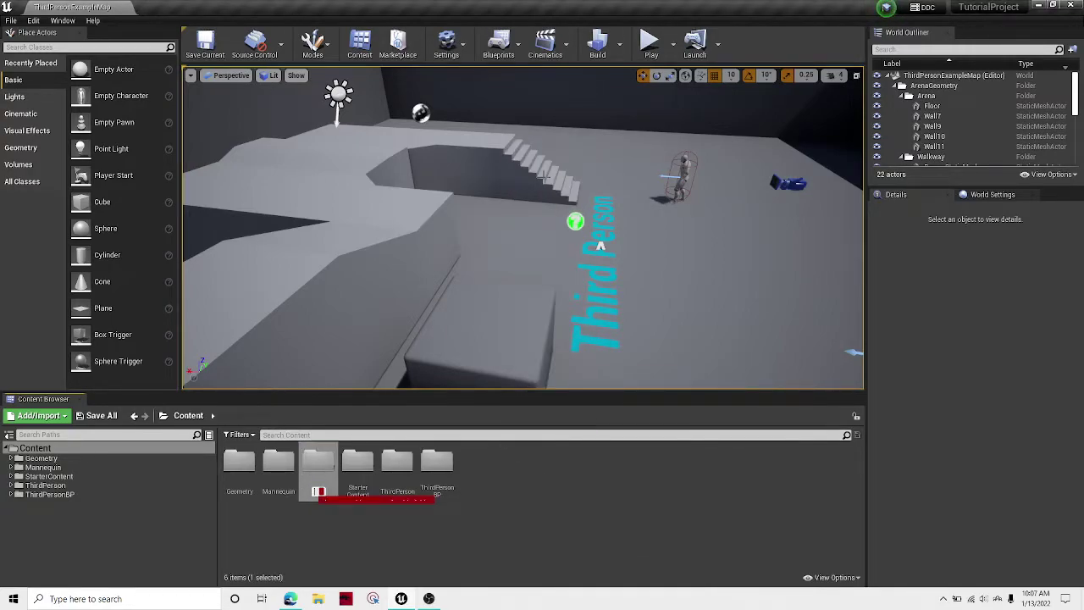
{"action": "type", "text": "Le"}
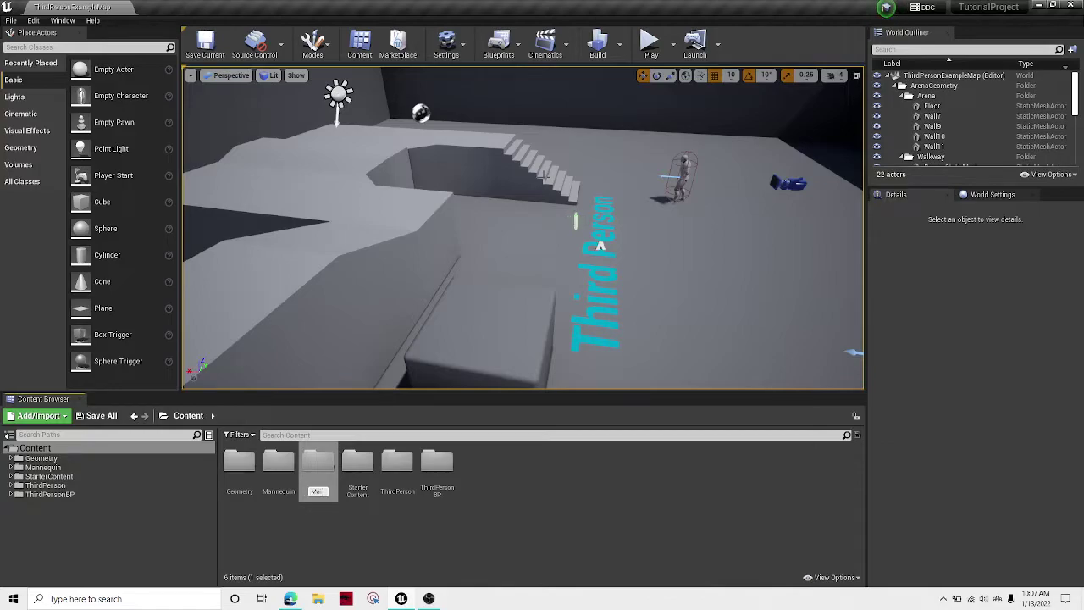
{"action": "type", "text": "vel"}
{"action": "key", "text": "Return"}
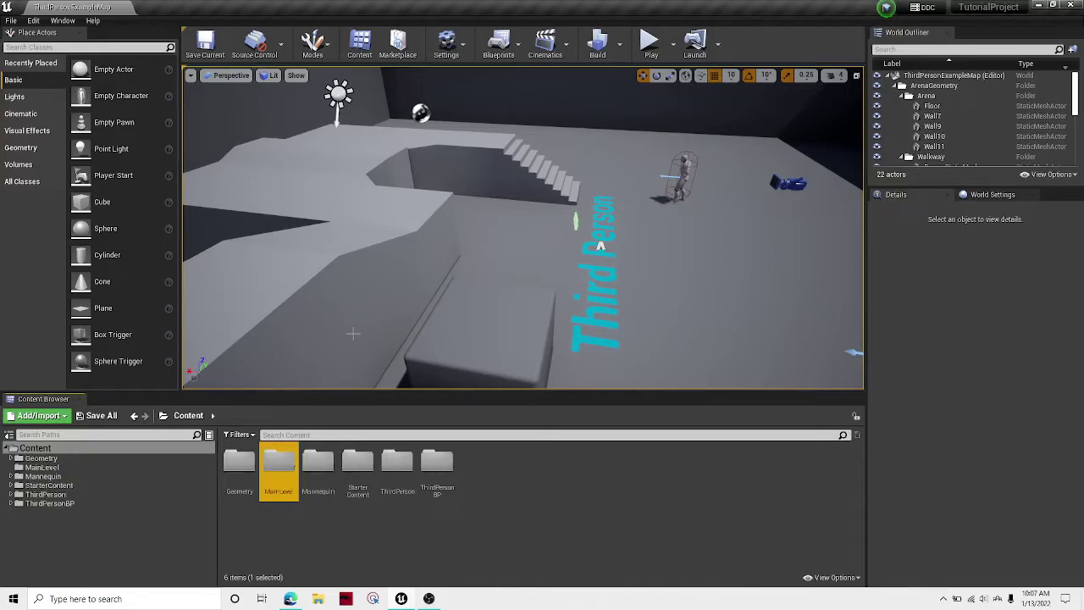
Step: Create a level named MainLevel inside the MainLevel folder and open it without saving the pending content
{"action": "double_click", "coordinate": [277, 470]}
{"action": "right_click", "coordinate": [275, 476]}
{"action": "left_click", "coordinate": [337, 211]}
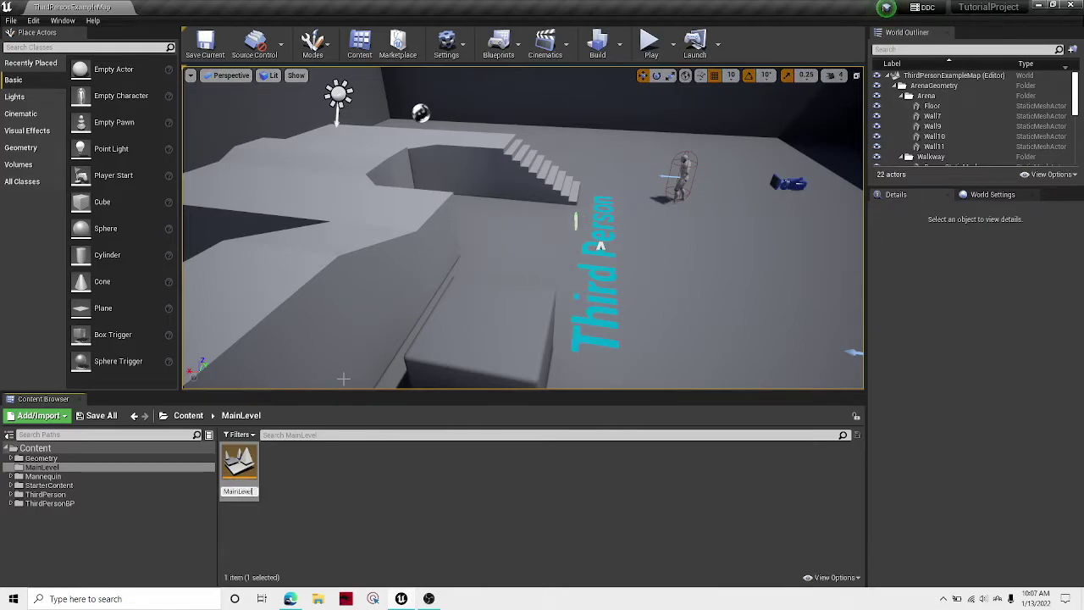
{"action": "double_click", "coordinate": [234, 485]}
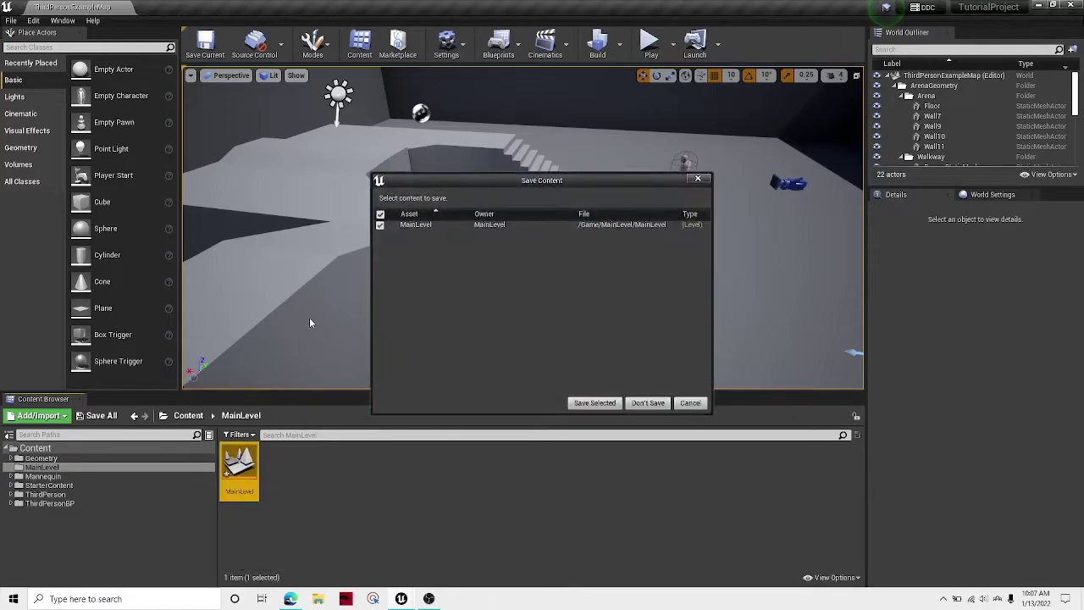
{"action": "left_click", "coordinate": [649, 403]}
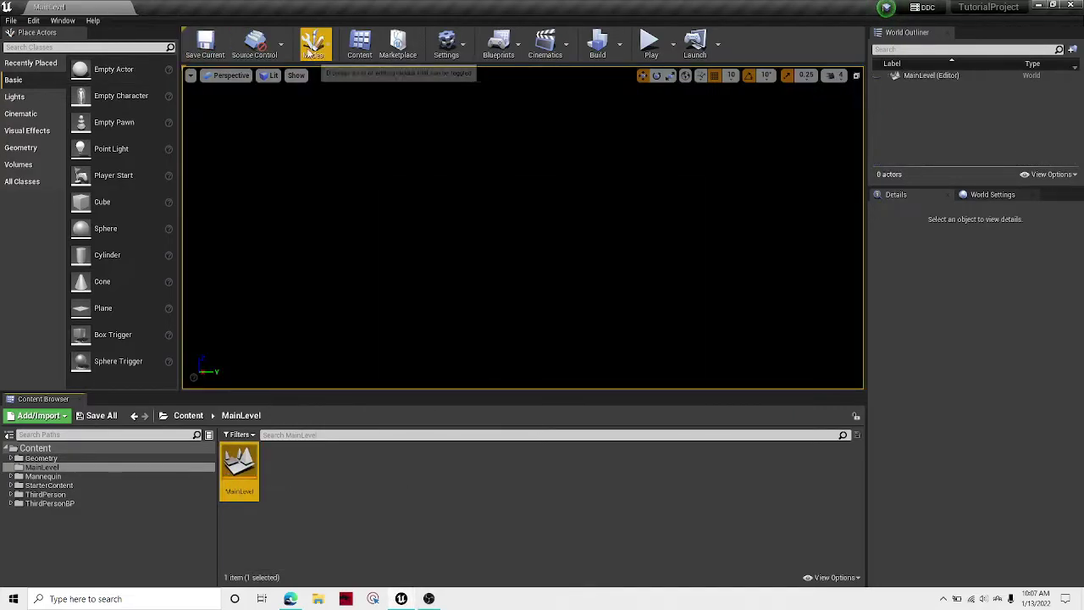
Step: Create a new landscape in the empty level with the default landscape settings
{"action": "left_click", "coordinate": [312, 44]}
{"action": "left_click", "coordinate": [133, 6]}
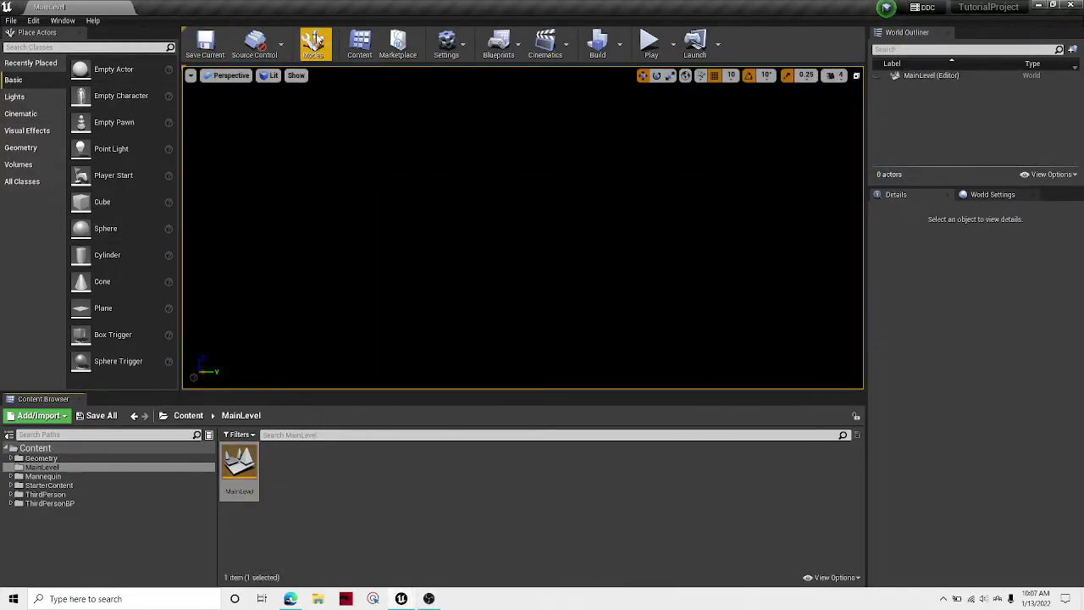
{"action": "left_click", "coordinate": [313, 42]}
{"action": "left_click", "coordinate": [326, 93]}
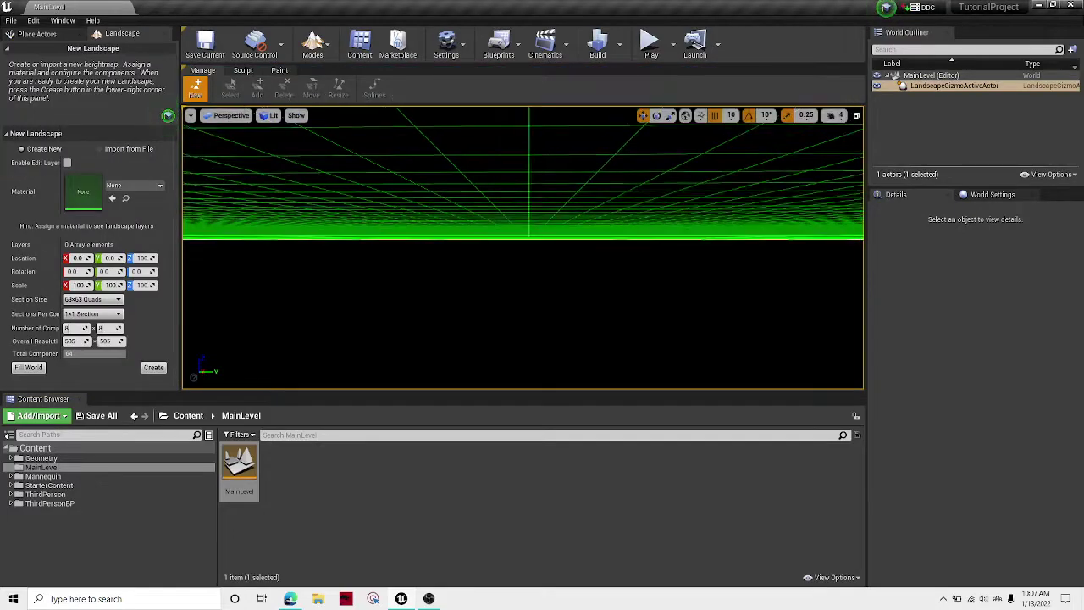
{"action": "left_click", "coordinate": [153, 367]}
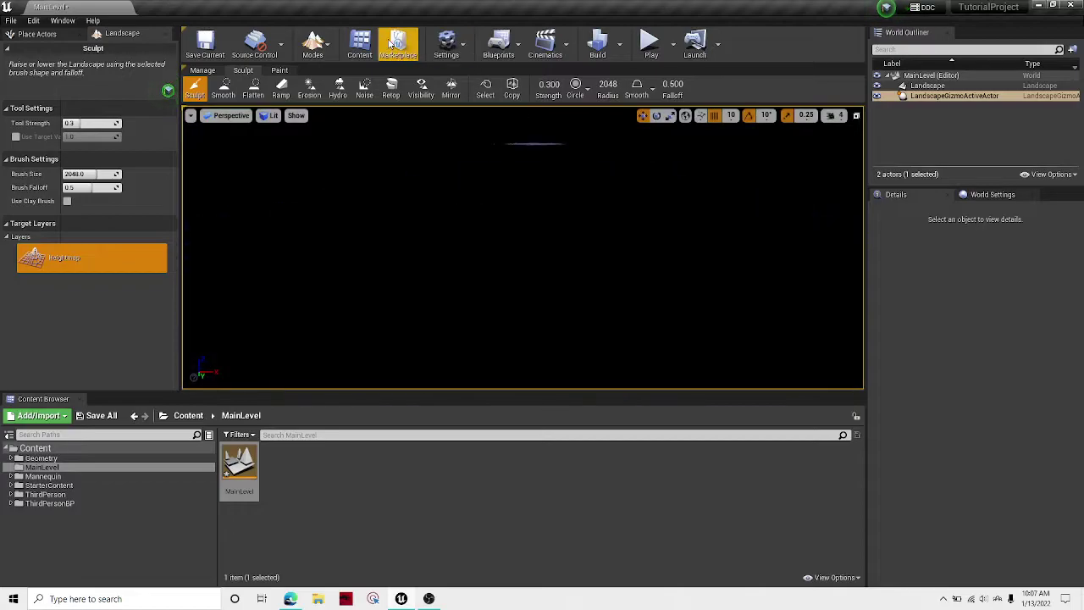
Step: Return to the Select mode and place a directional light in the level to illuminate the landscape
{"action": "left_click", "coordinate": [319, 40]}
{"action": "left_click", "coordinate": [328, 82]}
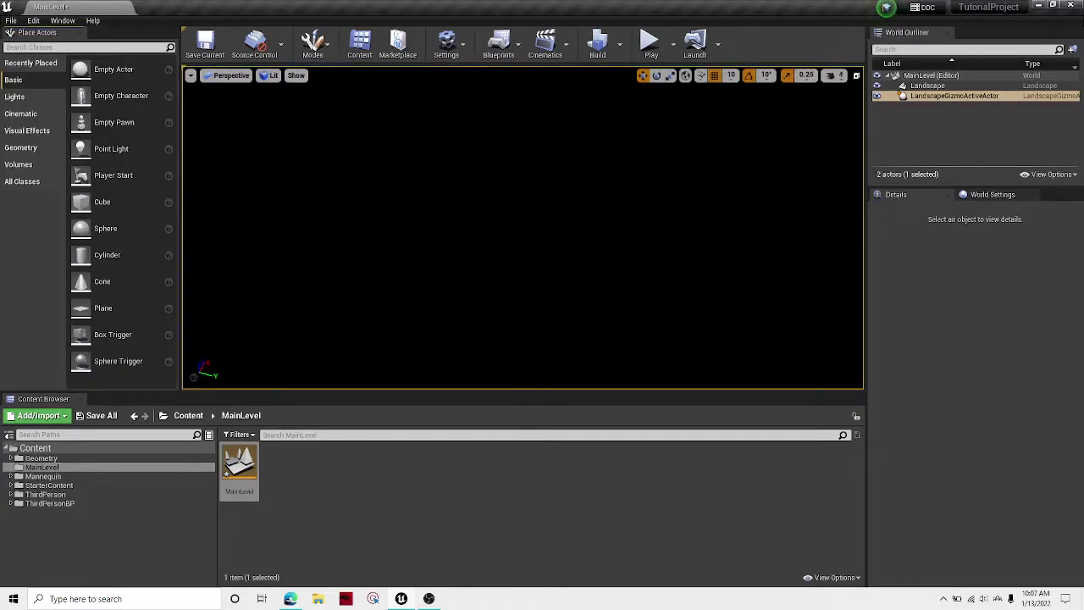
{"action": "left_click", "coordinate": [15, 98]}
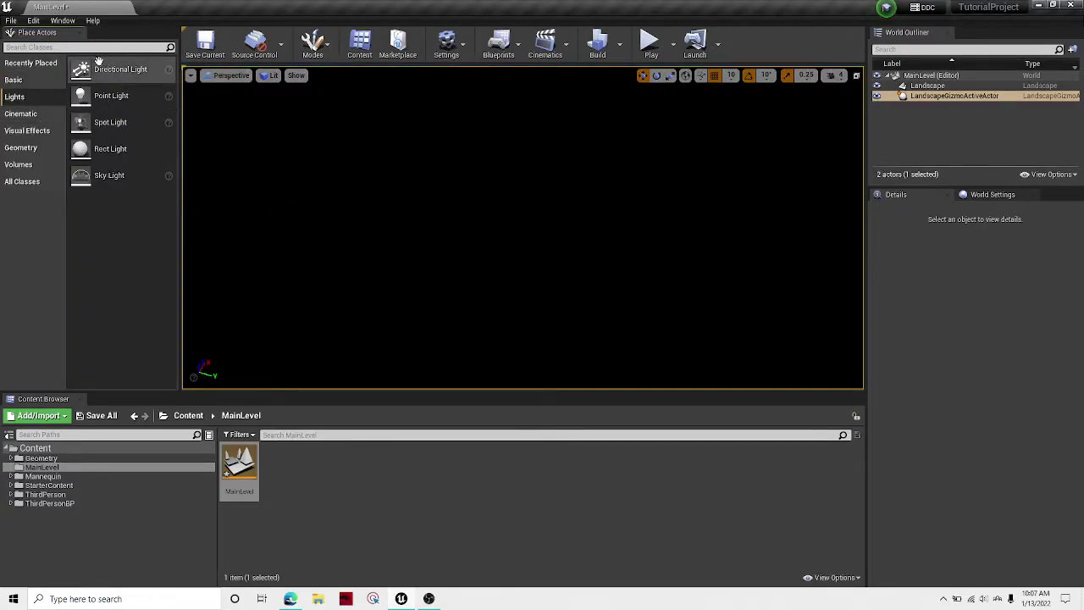
{"action": "left_click_drag", "start_coordinate": [119, 71], "coordinate": [559, 262]}
{"action": "right_click_drag", "start_coordinate": [574, 274], "coordinate": [574, 229]}
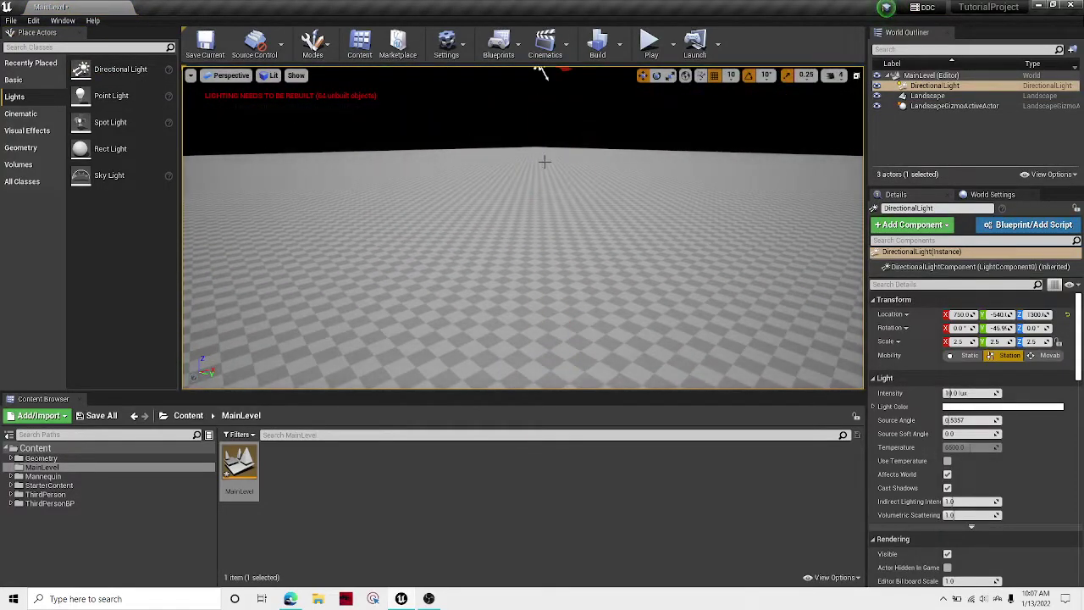
Step: Raise the directional light above the landscape to a Z location of about 4340
{"action": "key", "text": "f"}
{"action": "left_click_drag", "start_coordinate": [528, 251], "coordinate": [531, 76]}
{"action": "right_click_drag", "start_coordinate": [557, 94], "coordinate": [602, 76]}
{"action": "left_click_drag", "start_coordinate": [449, 151], "coordinate": [452, 138]}
{"action": "right_click_drag", "start_coordinate": [451, 138], "coordinate": [448, 288]}
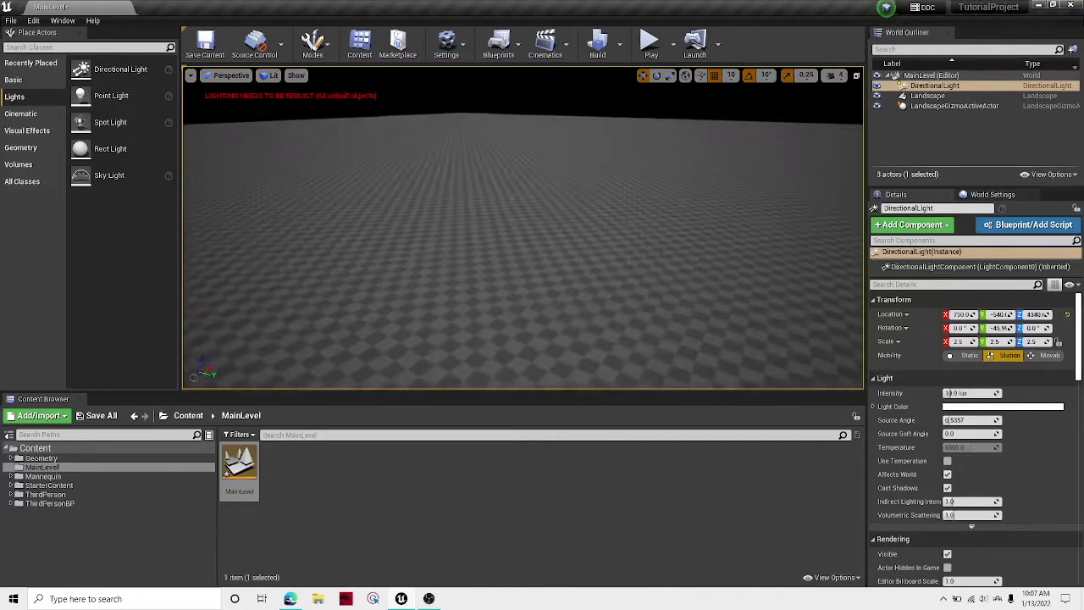
Step: Add an Atmospheric Fog actor to the level and raise it to a Z location of about 830
{"action": "left_click", "coordinate": [23, 114]}
{"action": "left_click", "coordinate": [31, 132]}
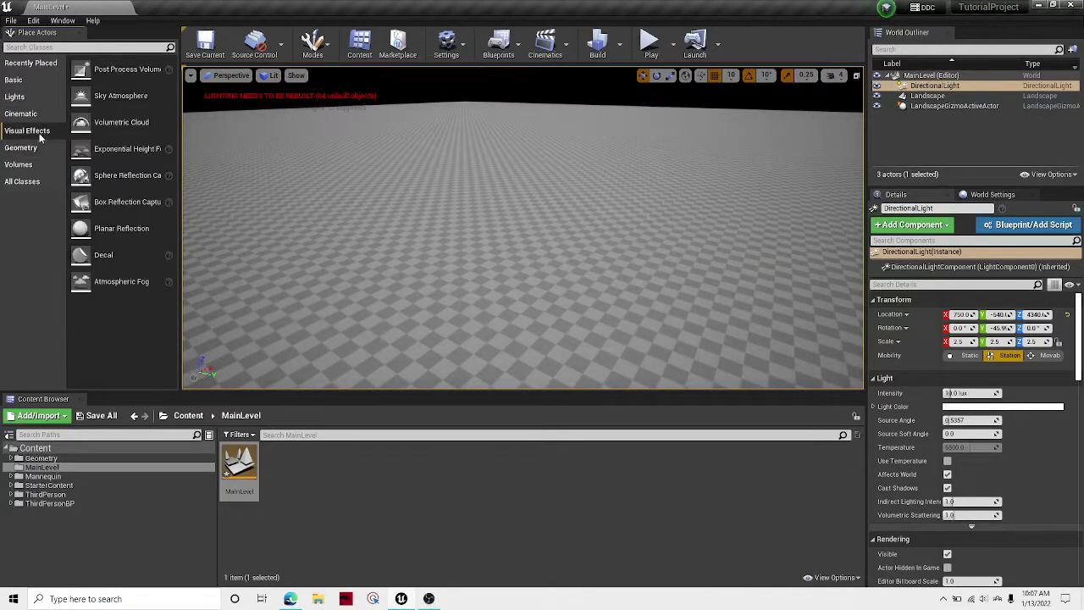
{"action": "left_click_drag", "start_coordinate": [123, 280], "coordinate": [412, 252]}
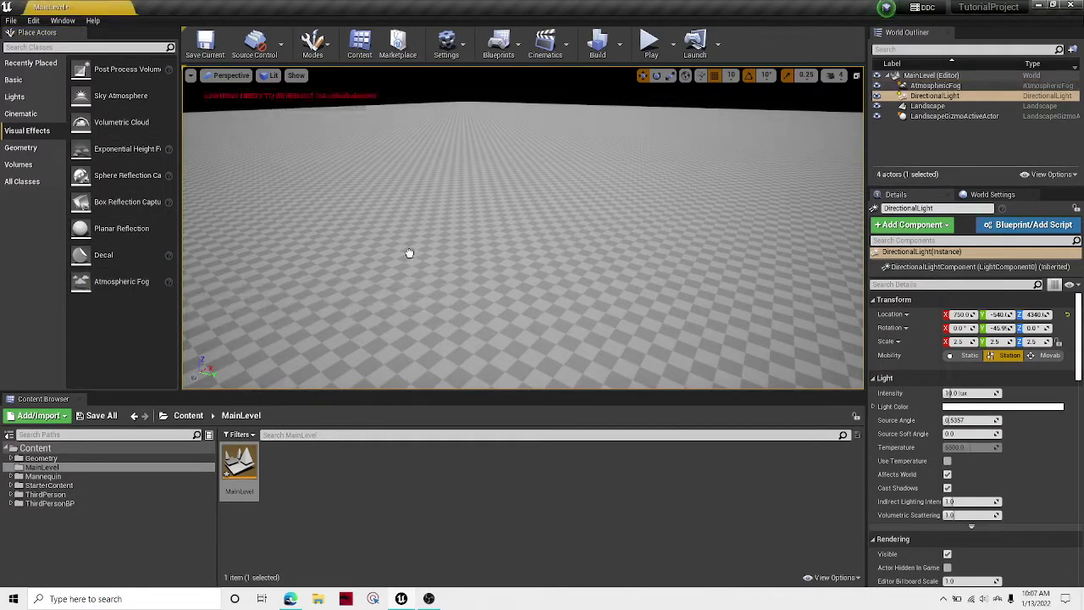
{"action": "right_click_drag", "start_coordinate": [537, 254], "coordinate": [572, 296]}
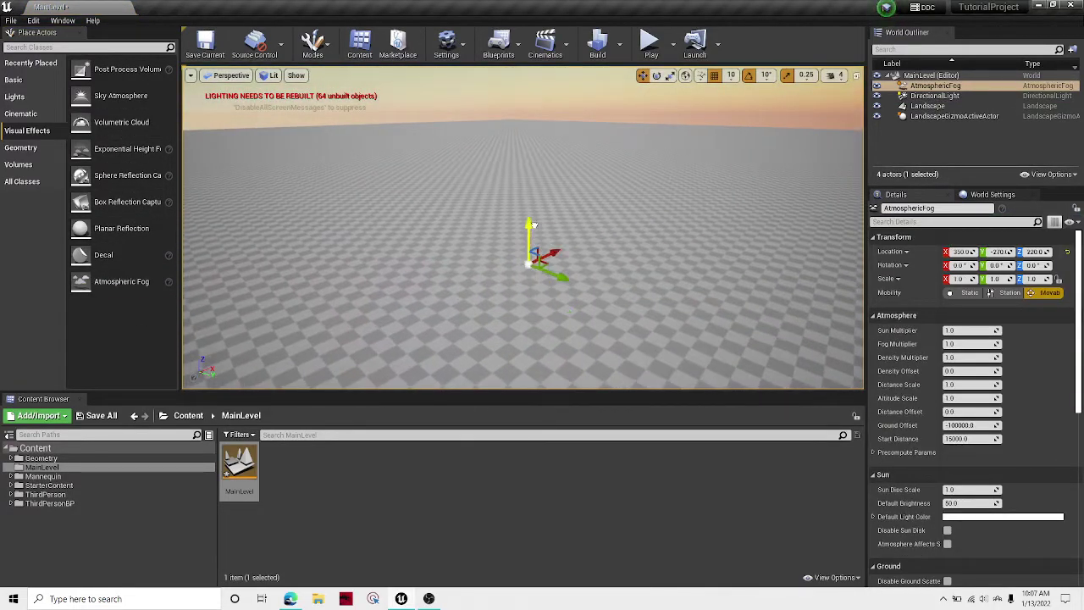
{"action": "left_click_drag", "start_coordinate": [534, 224], "coordinate": [537, 136]}
{"action": "right_click_drag", "start_coordinate": [569, 216], "coordinate": [555, 246]}
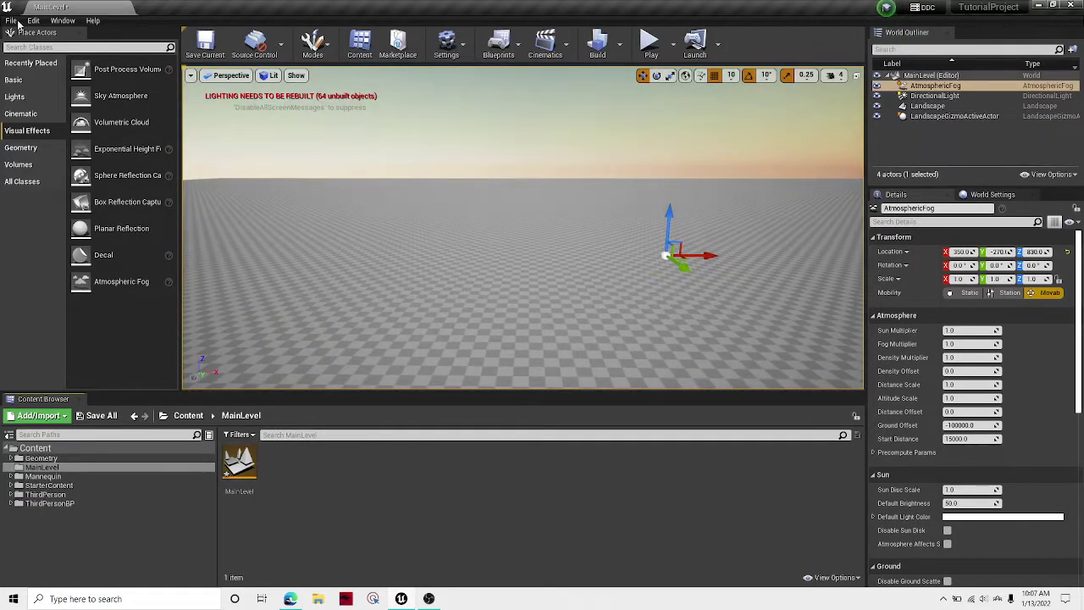
Step: Check in the installed Terrain plugins whether Instant Terra is enabled
{"action": "left_click", "coordinate": [33, 20]}
{"action": "left_click", "coordinate": [53, 194]}
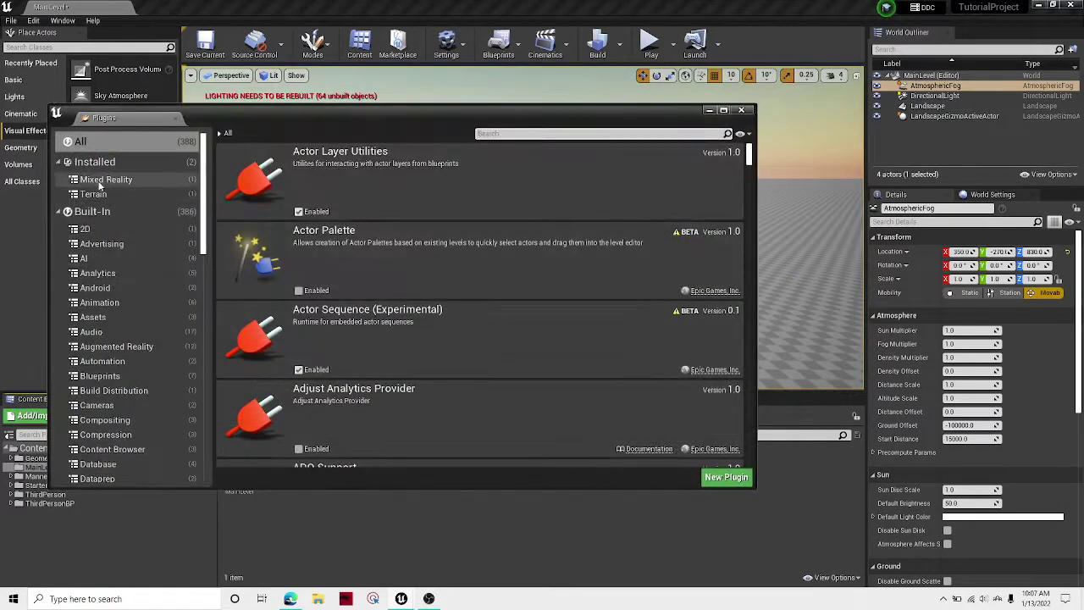
{"action": "left_click", "coordinate": [95, 194]}
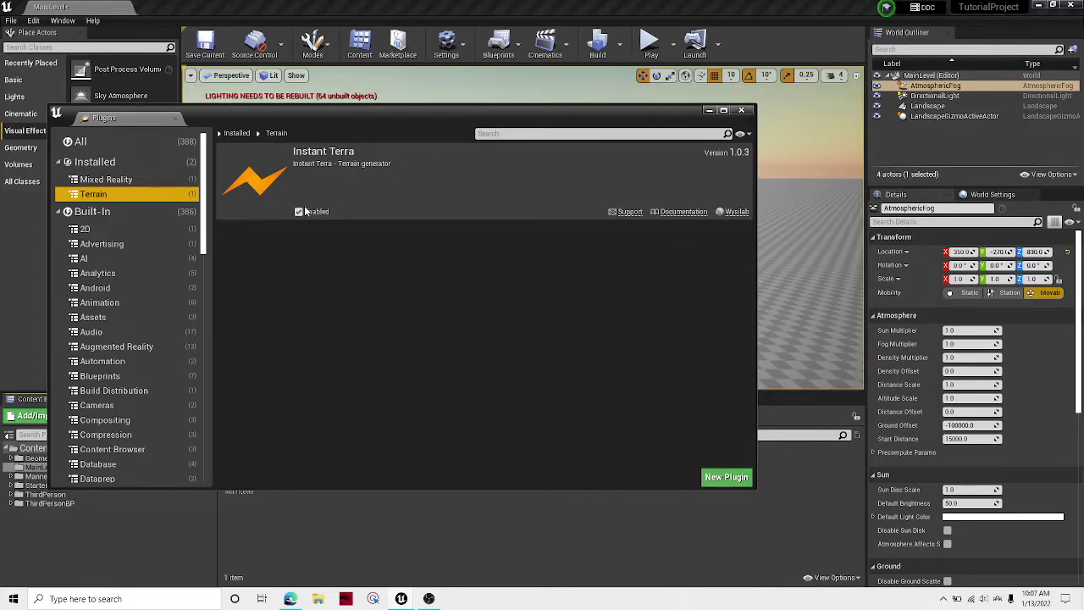
{"action": "left_click", "coordinate": [741, 109]}
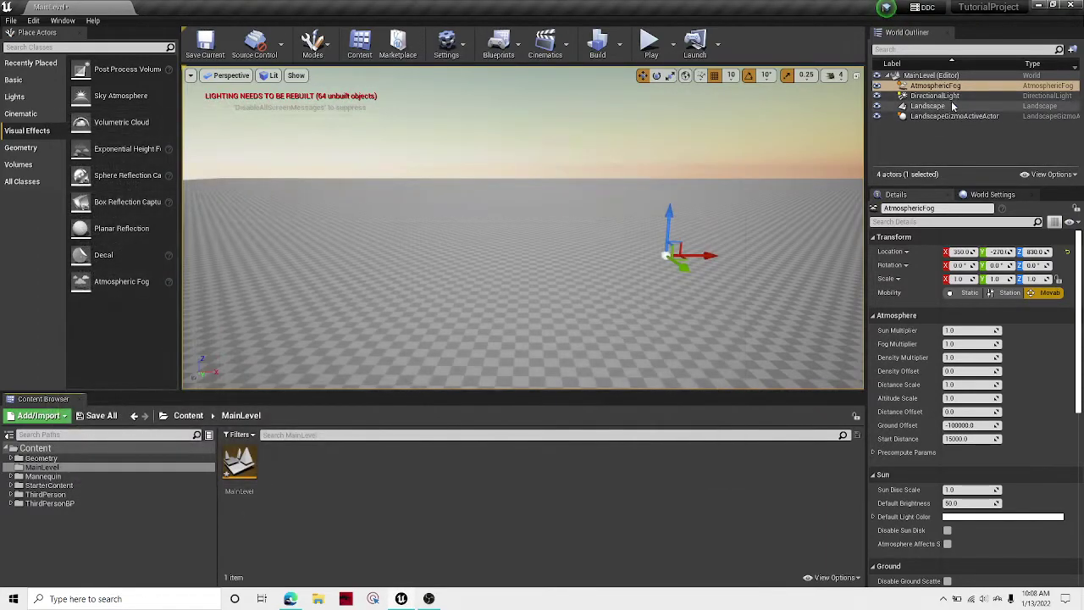
Step: Create an Instant Terra project from the Landscape actor and switch to Instant Terra
{"action": "right_click", "coordinate": [944, 108]}
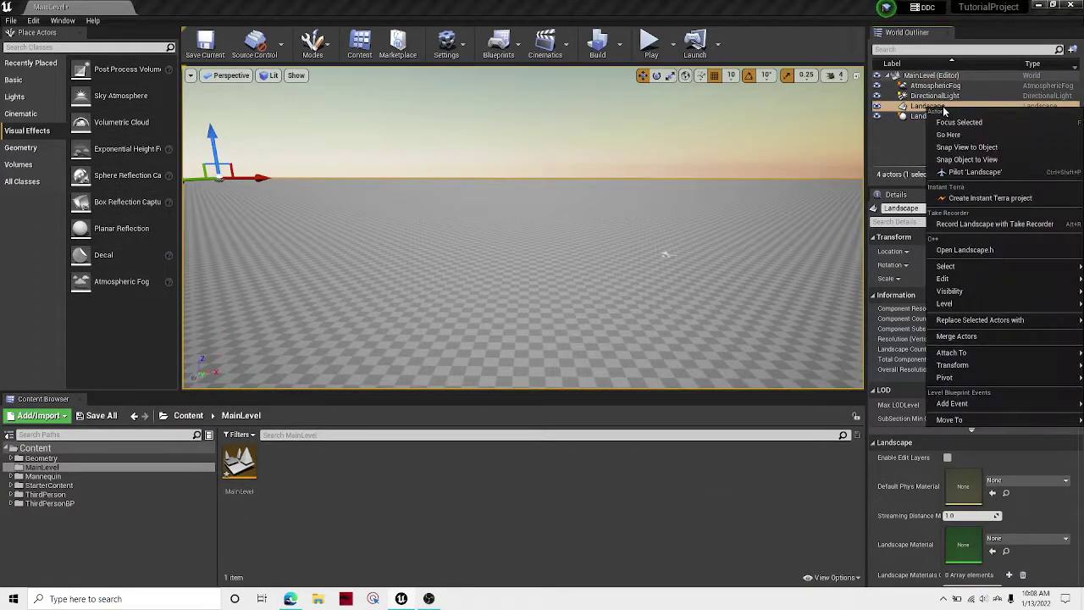
{"action": "left_click", "coordinate": [962, 200]}
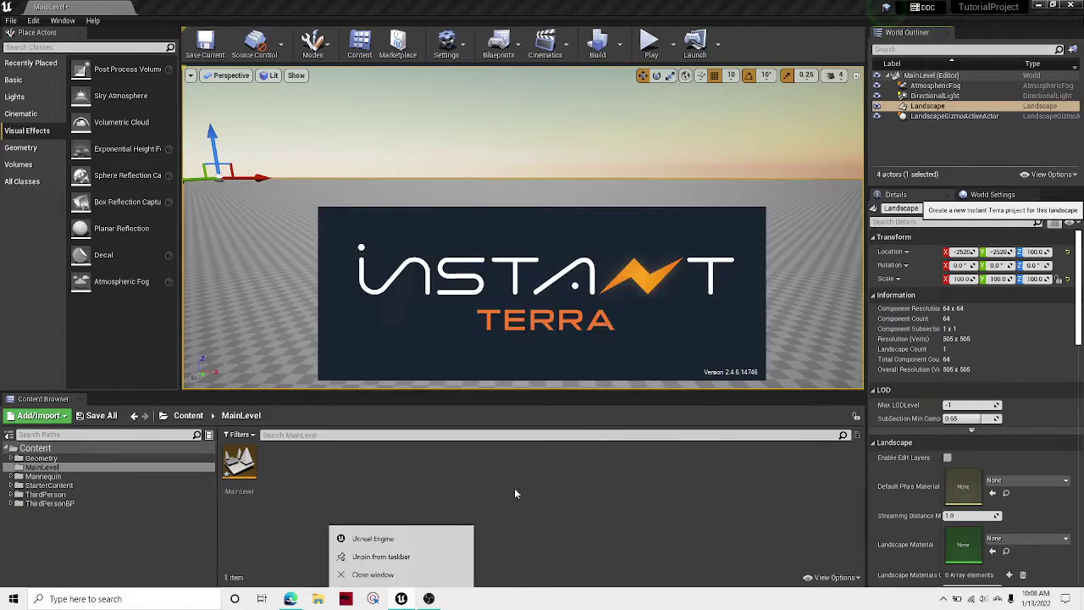
{"action": "left_click", "coordinate": [503, 523]}
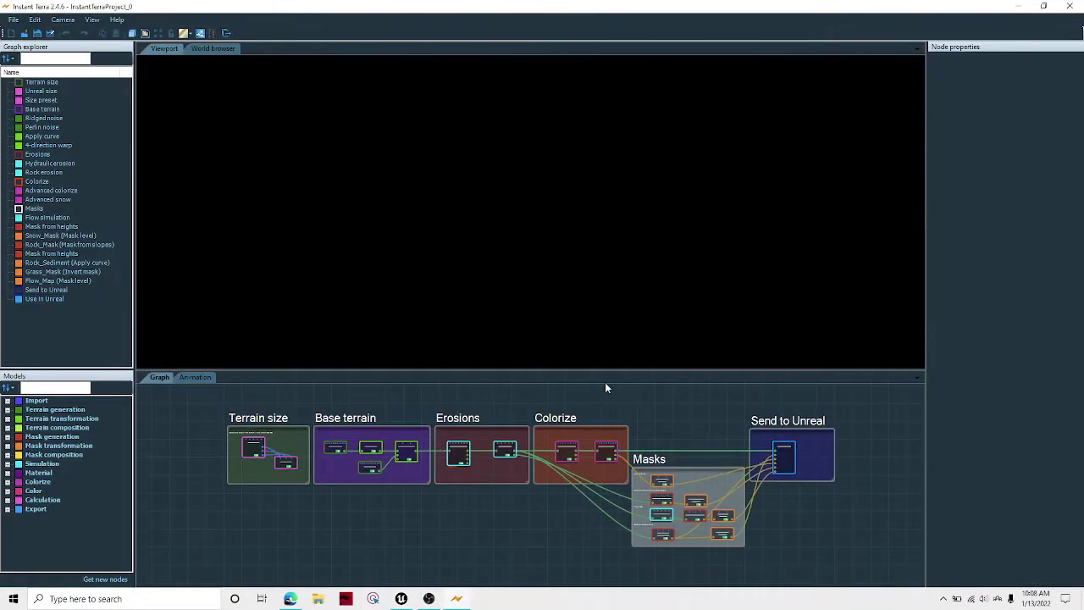
Step: Preview the terrain of the Use in Unreal node and examine its relief and colouring up close
{"action": "left_click", "coordinate": [789, 464]}
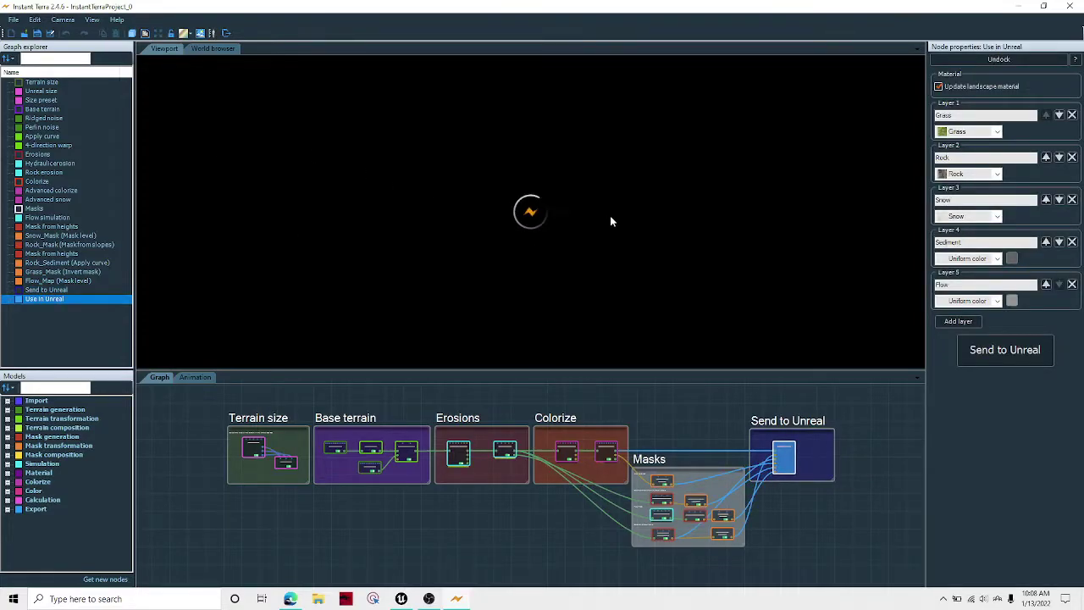
{"action": "left_click_drag", "start_coordinate": [610, 207], "coordinate": [350, 175]}
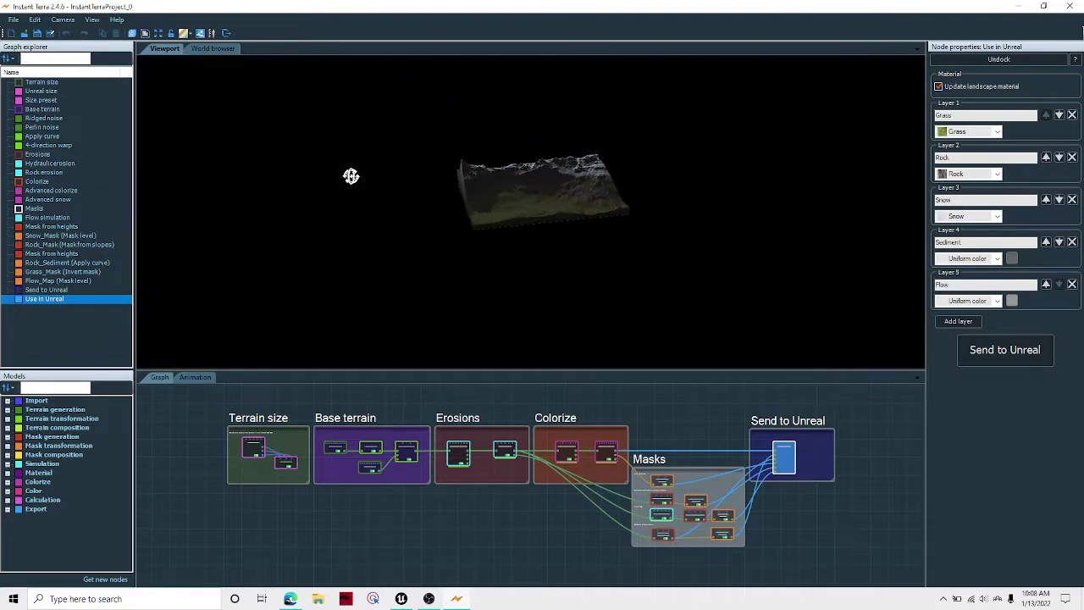
{"action": "scroll", "coordinate": [351, 175], "scroll_direction": "up", "scroll_amount": 6}
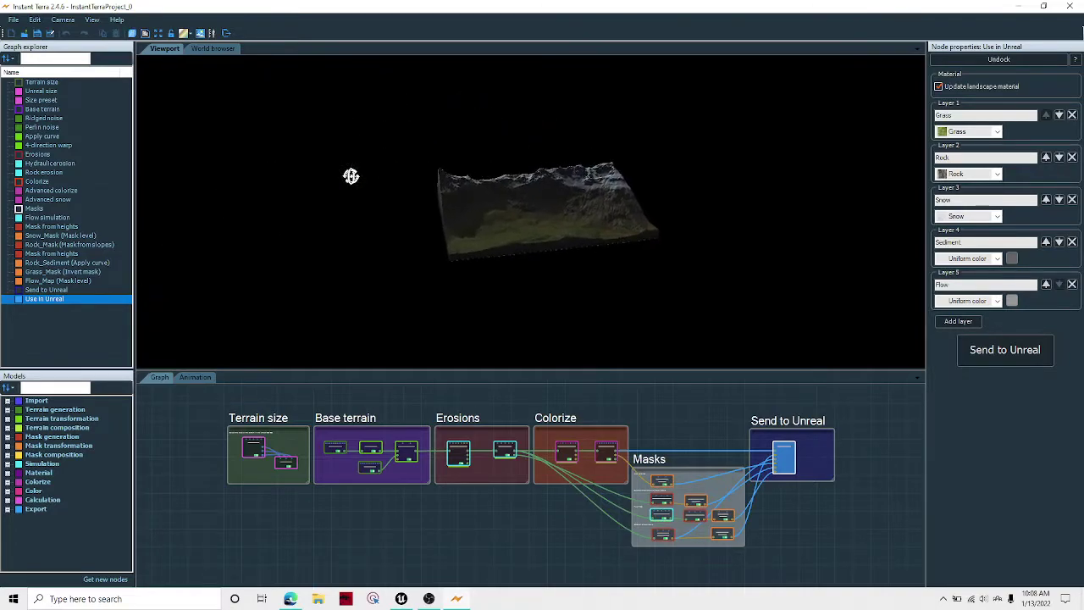
{"action": "scroll", "coordinate": [350, 175], "scroll_direction": "up", "scroll_amount": 7}
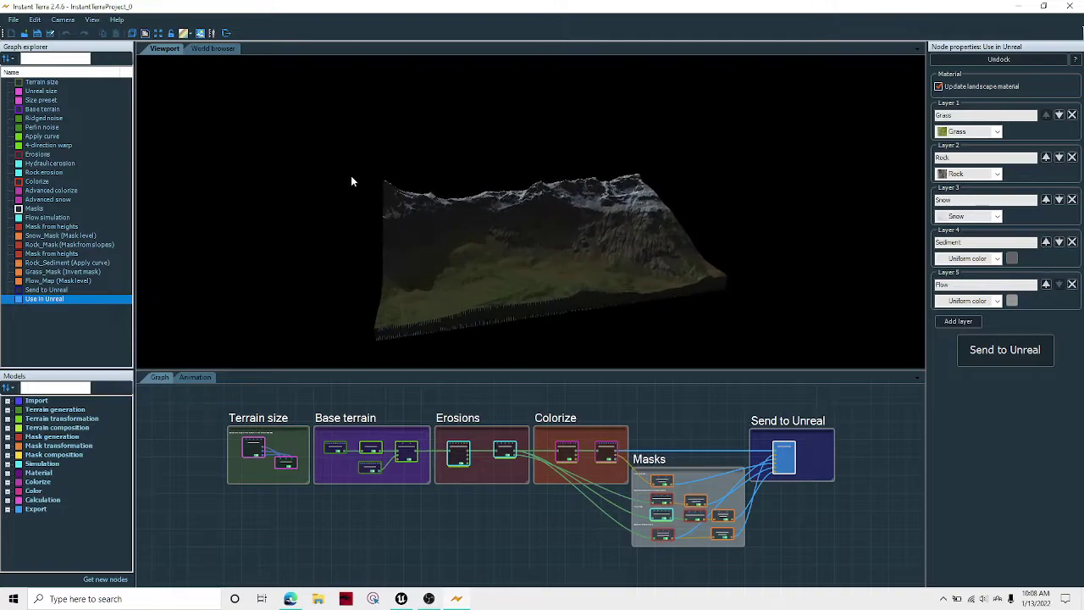
{"action": "scroll", "coordinate": [350, 177], "scroll_direction": "up", "scroll_amount": 3}
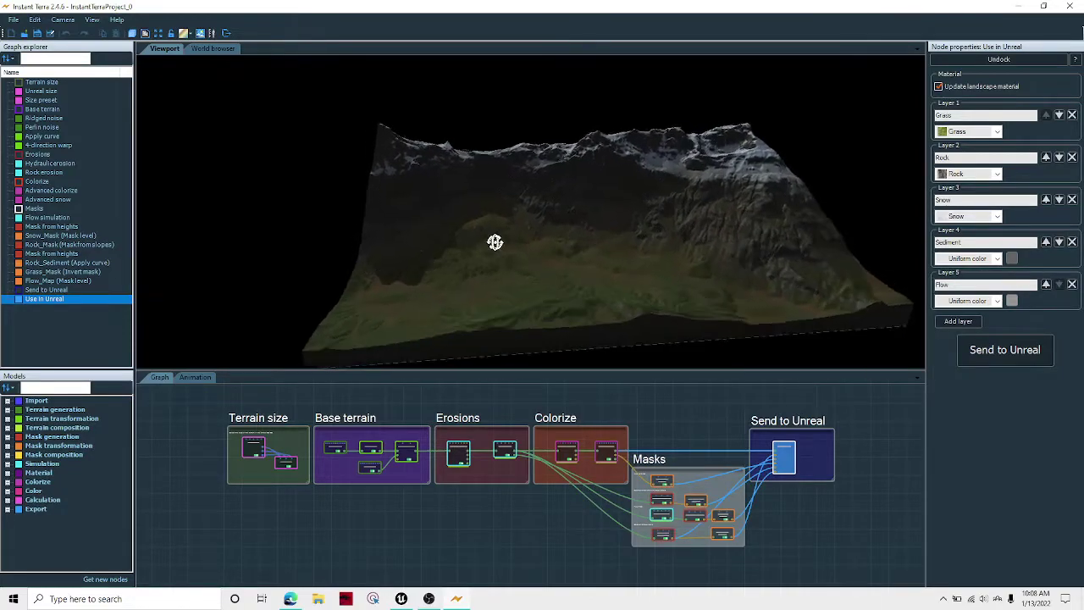
{"action": "left_click_drag", "start_coordinate": [494, 242], "coordinate": [782, 242]}
Step: Send the terrain to Unreal and switch to the Import Instant Terra Textures dialog in Unreal Editor
{"action": "left_click", "coordinate": [1003, 363]}
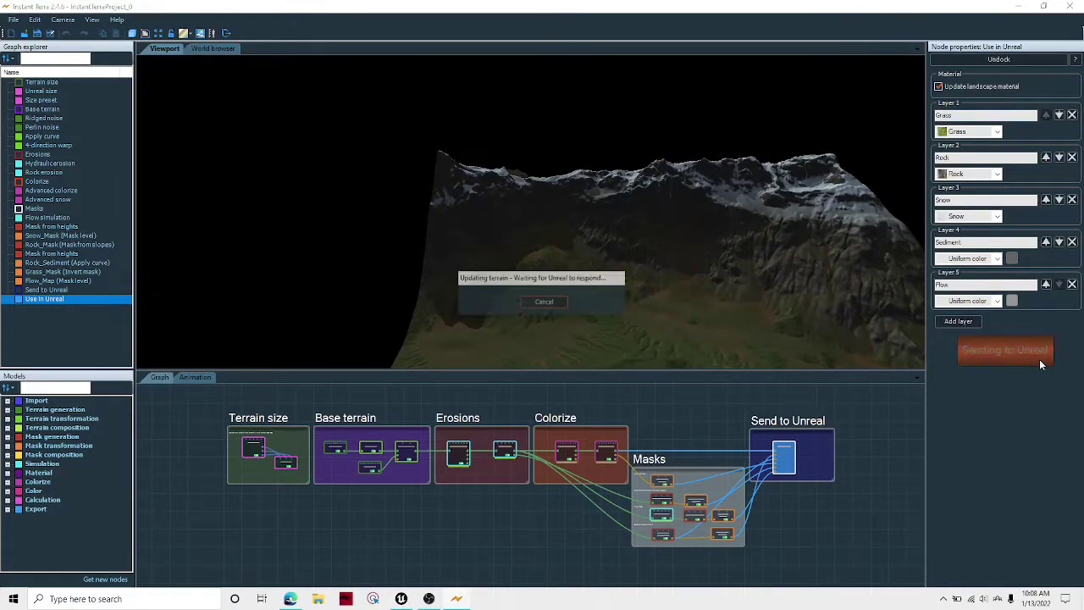
{"action": "mouse_move", "coordinate": [403, 600]}
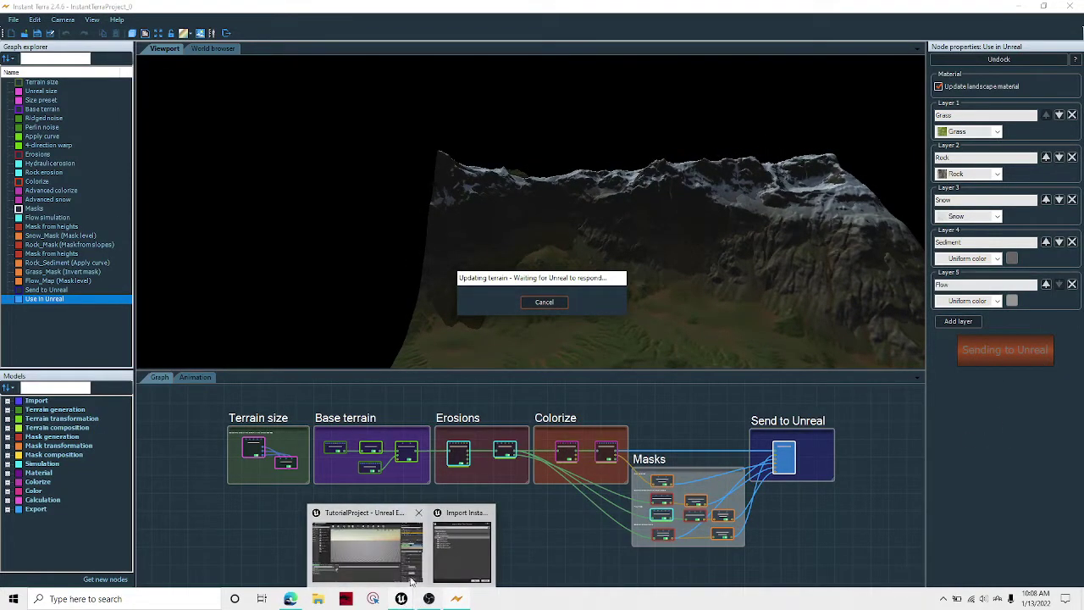
{"action": "left_click", "coordinate": [457, 545]}
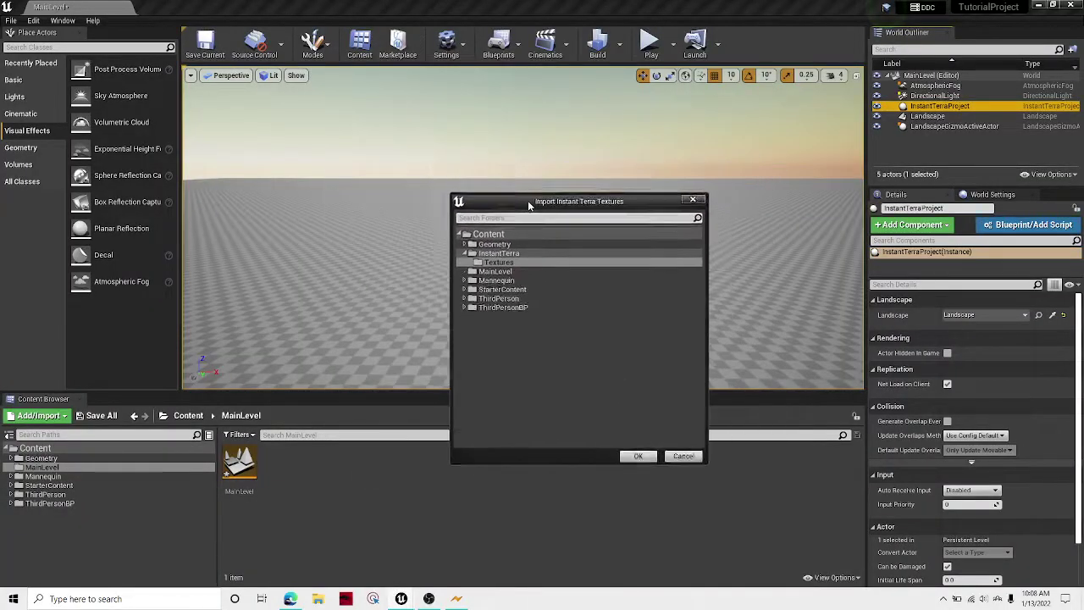
Step: Import the Instant Terra textures into InstantTerra/Textures, create material M_Material_Instant_Terra in Materials/Default, and create the layer infos in InstantTerra/LayerInfo
{"action": "left_click", "coordinate": [625, 409]}
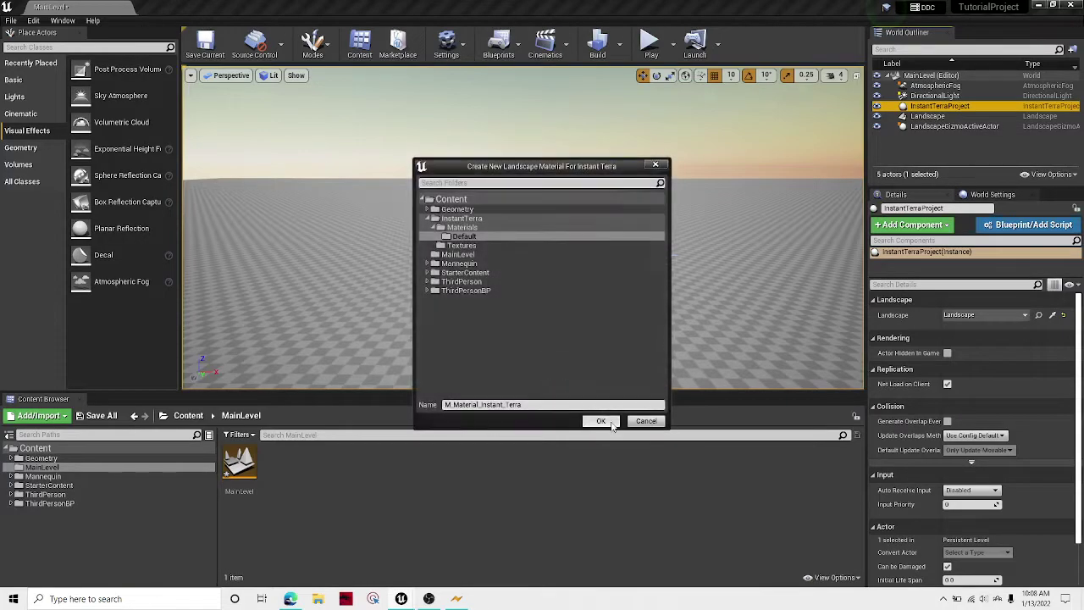
{"action": "left_click", "coordinate": [601, 421]}
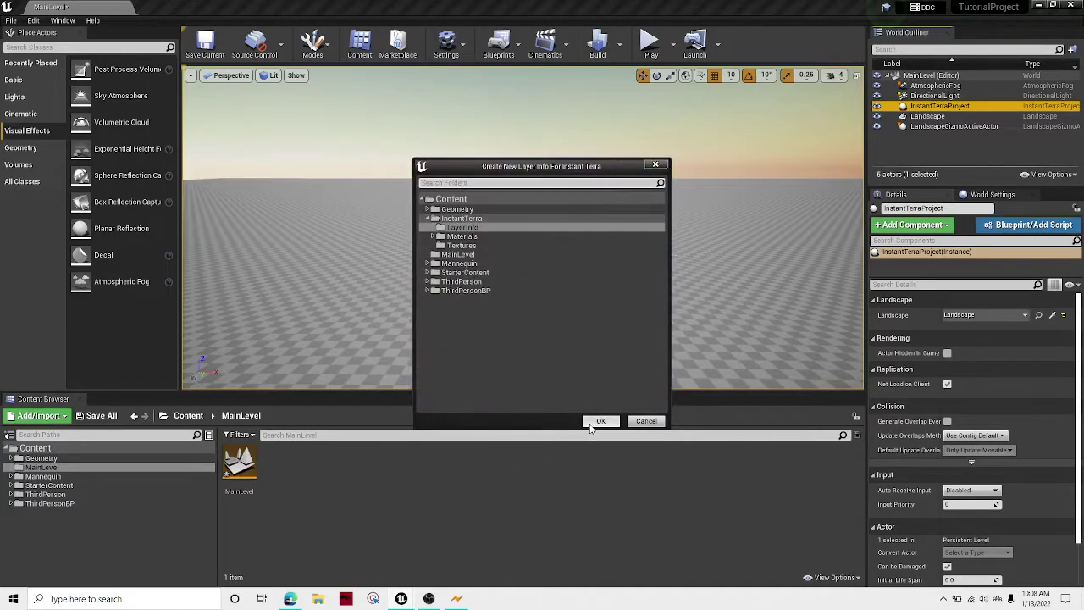
{"action": "left_click", "coordinate": [595, 421]}
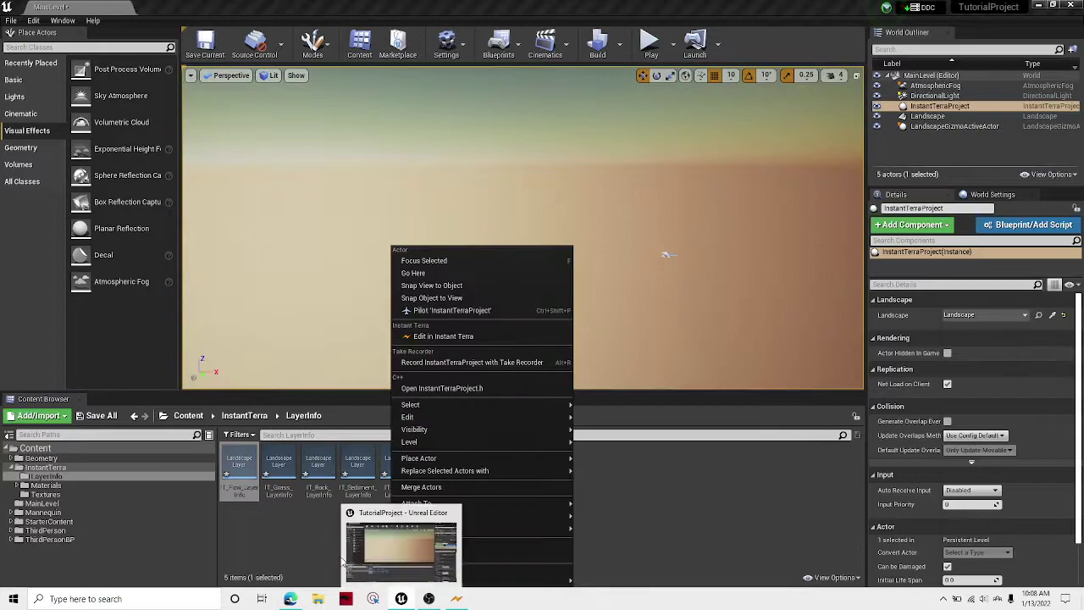
{"action": "left_click", "coordinate": [298, 560]}
Step: Examine the imported snowy terrain in the enlarged viewport, flying over its slopes, valleys and peaks
{"action": "mouse_move", "coordinate": [523, 245]}
{"action": "right_mouse_down"}
{"action": "mouse_move", "coordinate": [576, 169]}
{"action": "mouse_move", "coordinate": [669, 220]}
{"action": "mouse_move", "coordinate": [647, 204]}
{"action": "mouse_move", "coordinate": [644, 148]}
{"action": "mouse_move", "coordinate": [627, 142]}
{"action": "mouse_move", "coordinate": [628, 189]}
{"action": "mouse_move", "coordinate": [749, 193]}
{"action": "mouse_move", "coordinate": [809, 182]}
{"action": "mouse_move", "coordinate": [682, 171]}
{"action": "right_mouse_up"}
{"action": "key", "text": "F11"}
{"action": "key", "text": "F11"}
{"action": "key", "text": "F11"}
{"action": "right_click_drag", "start_coordinate": [599, 272], "coordinate": [616, 286]}
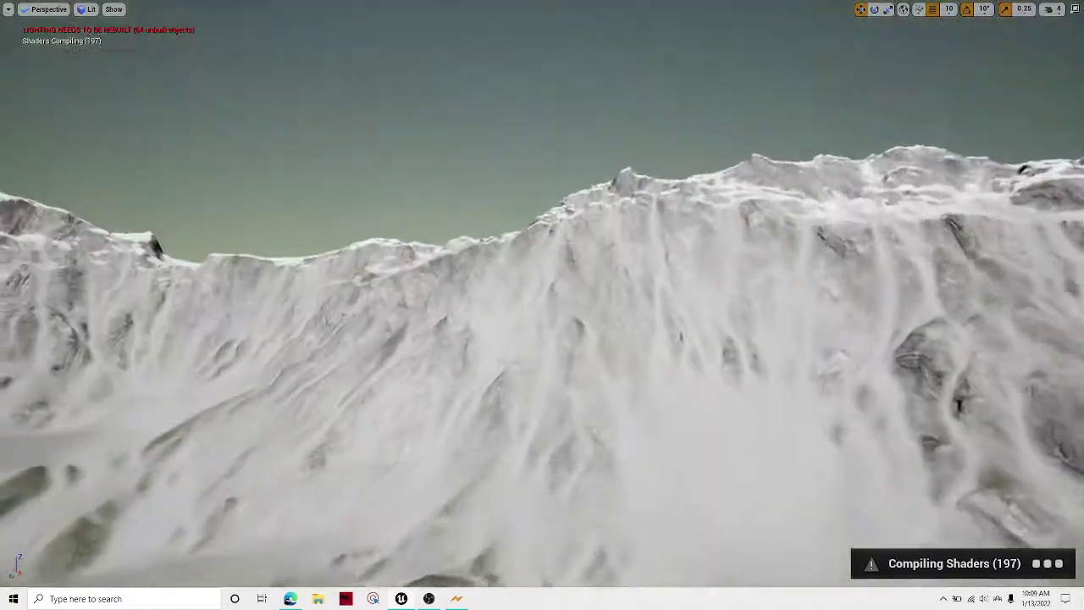
{"action": "right_click_drag", "start_coordinate": [627, 181], "coordinate": [626, 178]}
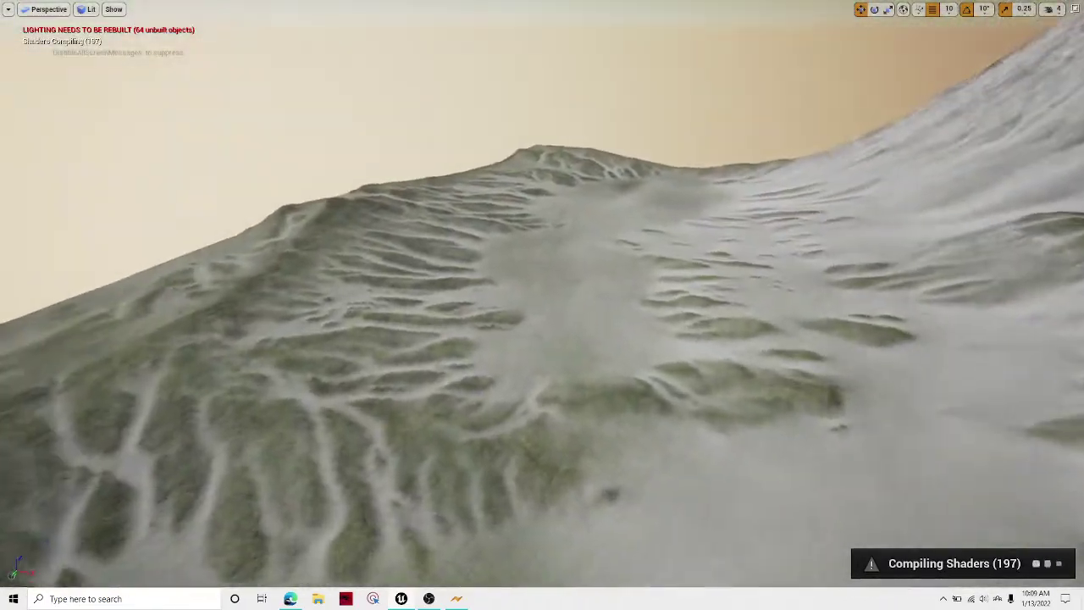
{"action": "right_click_drag", "start_coordinate": [611, 284], "coordinate": [621, 287]}
{"action": "right_click_drag", "start_coordinate": [542, 305], "coordinate": [697, 361]}
{"action": "right_click_drag", "start_coordinate": [635, 288], "coordinate": [639, 286]}
{"action": "key", "text": "F11"}
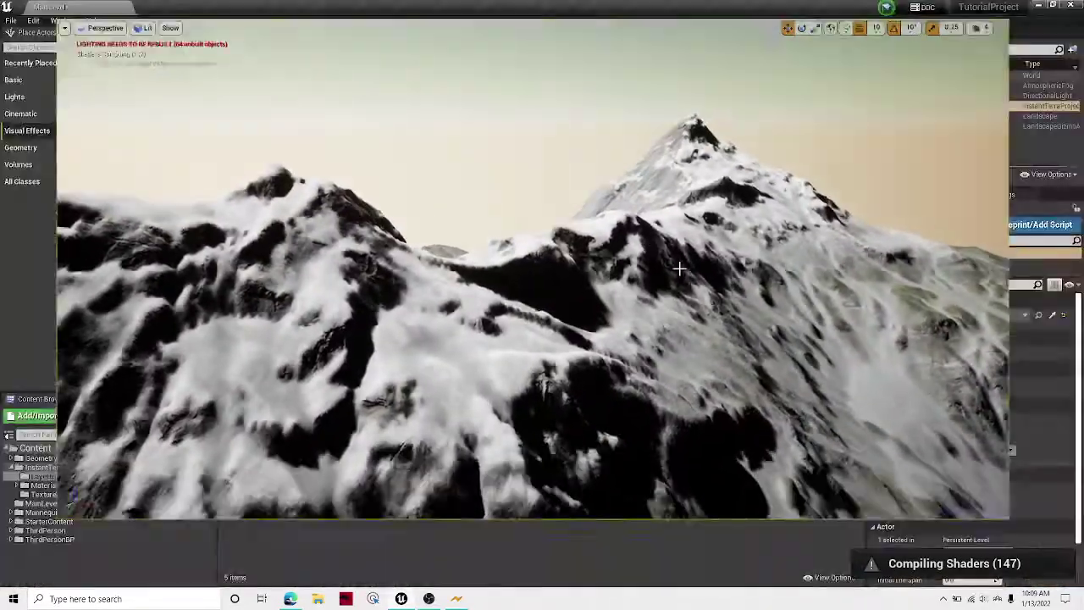
{"action": "right_click_drag", "start_coordinate": [593, 197], "coordinate": [593, 196]}
Step: Look through the LayerInfo, Materials, MainLevel and Textures folders for the imported assets, dismissing the source control login
{"action": "left_click", "coordinate": [97, 486]}
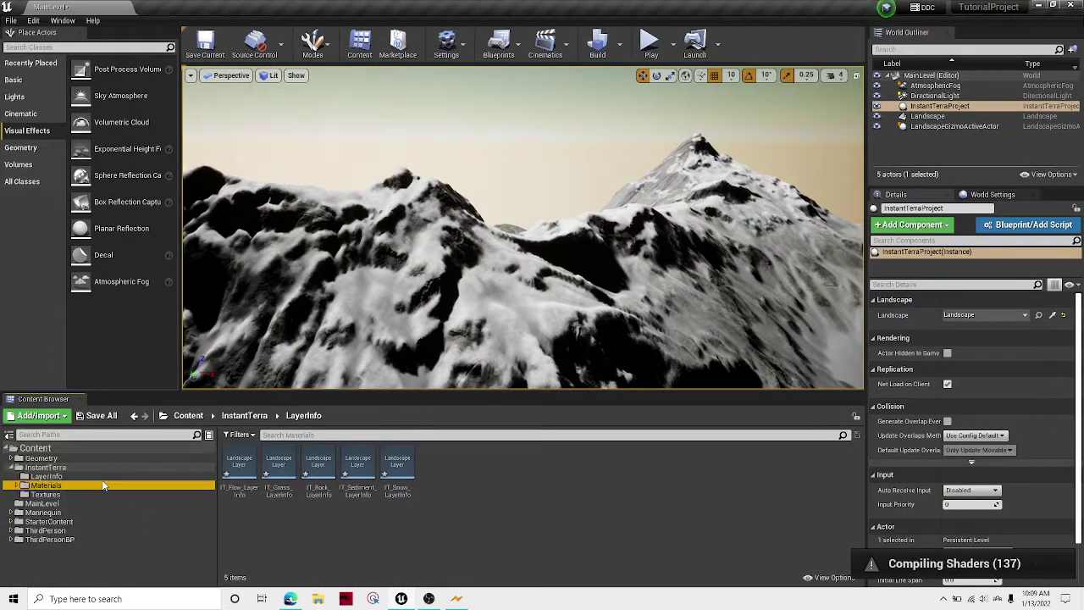
{"action": "left_click", "coordinate": [110, 477]}
{"action": "left_click", "coordinate": [34, 486]}
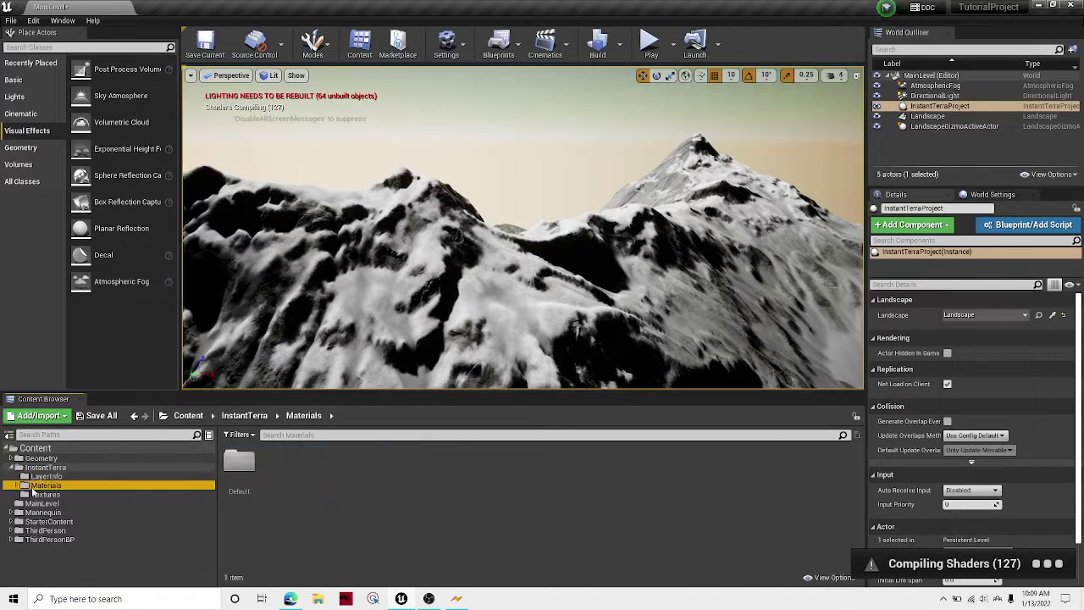
{"action": "left_click", "coordinate": [73, 504]}
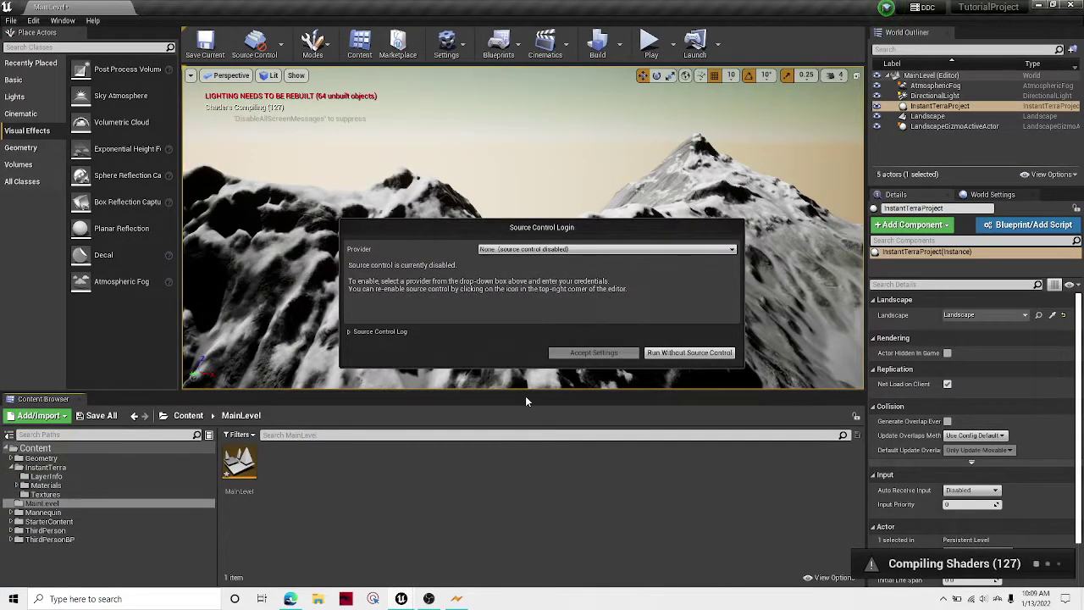
{"action": "left_click", "coordinate": [662, 352]}
{"action": "left_click", "coordinate": [105, 495]}
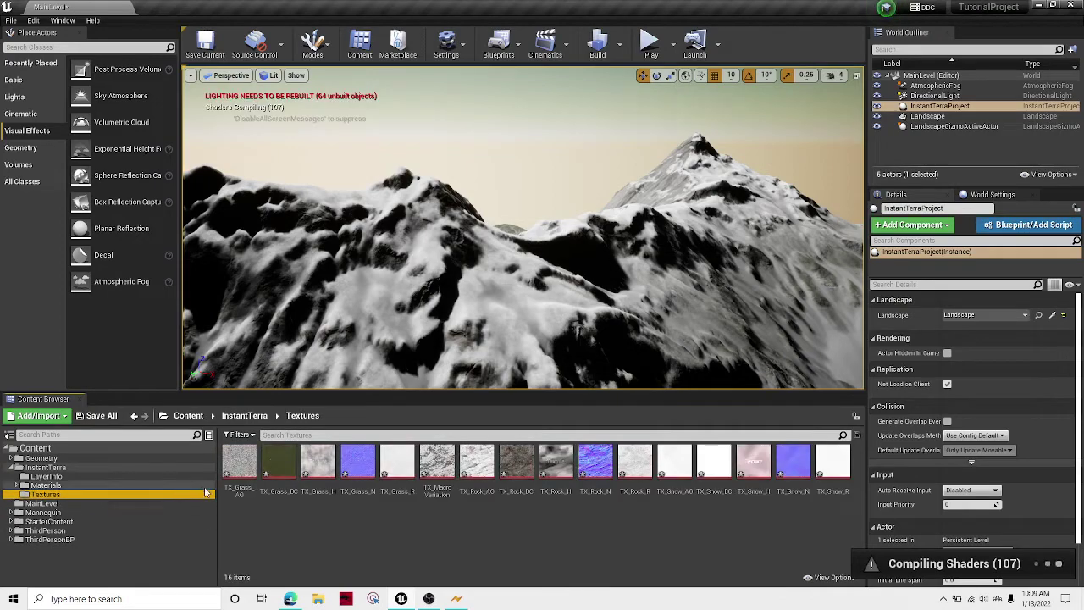
{"action": "left_click", "coordinate": [109, 485]}
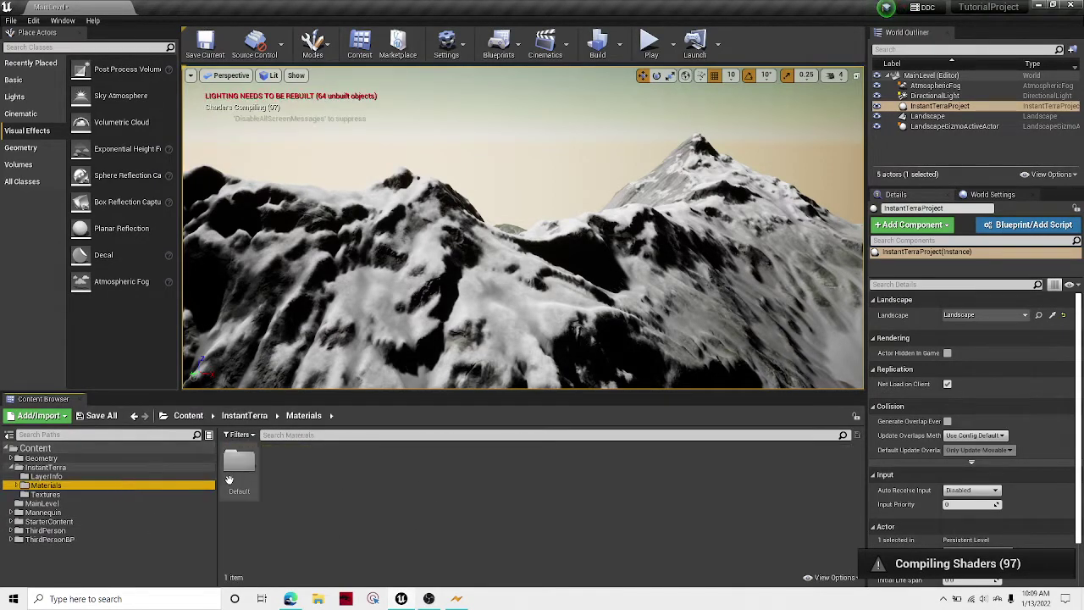
Step: Open M_Material_Instant_Terra from the Materials/Default folder in a maximized material editor, with its Layer Blend node in close view
{"action": "double_click", "coordinate": [239, 462]}
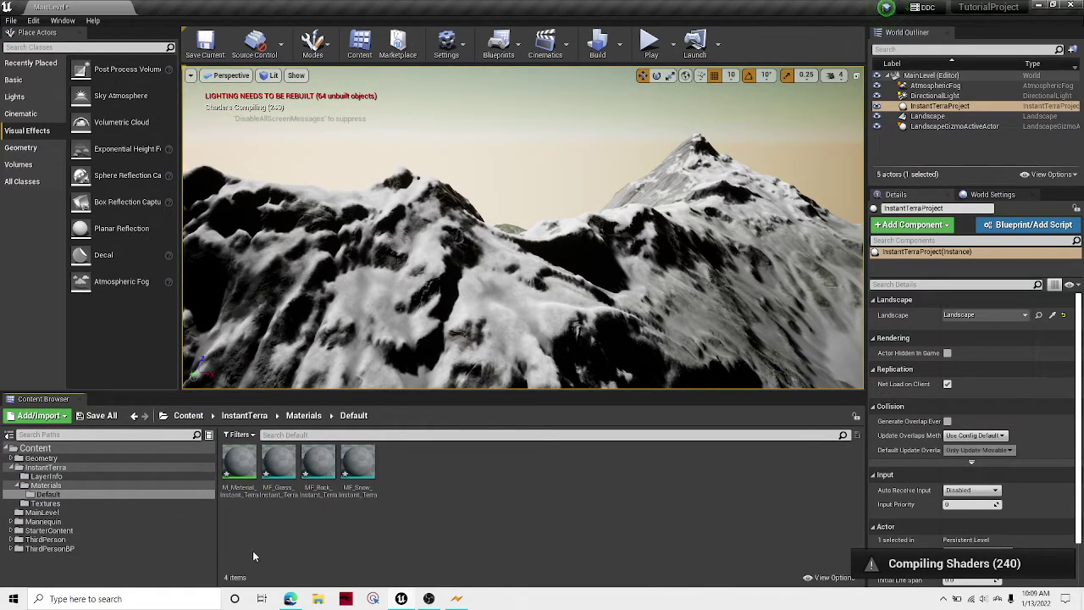
{"action": "left_click_drag", "start_coordinate": [239, 461], "coordinate": [403, 255]}
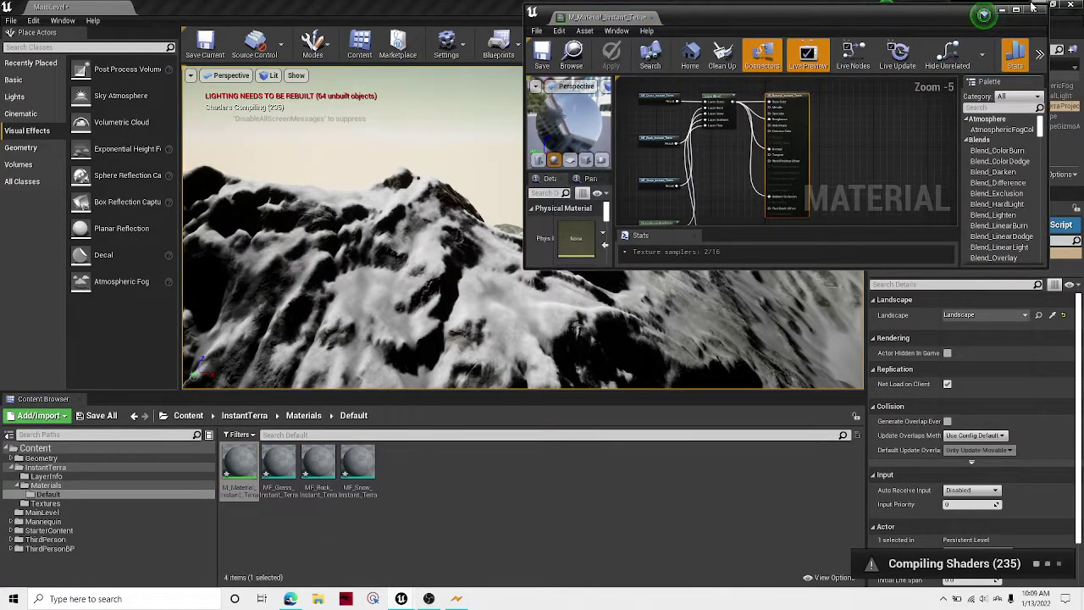
{"action": "left_click", "coordinate": [1017, 11]}
{"action": "scroll", "coordinate": [447, 217], "scroll_direction": "up", "scroll_amount": 5}
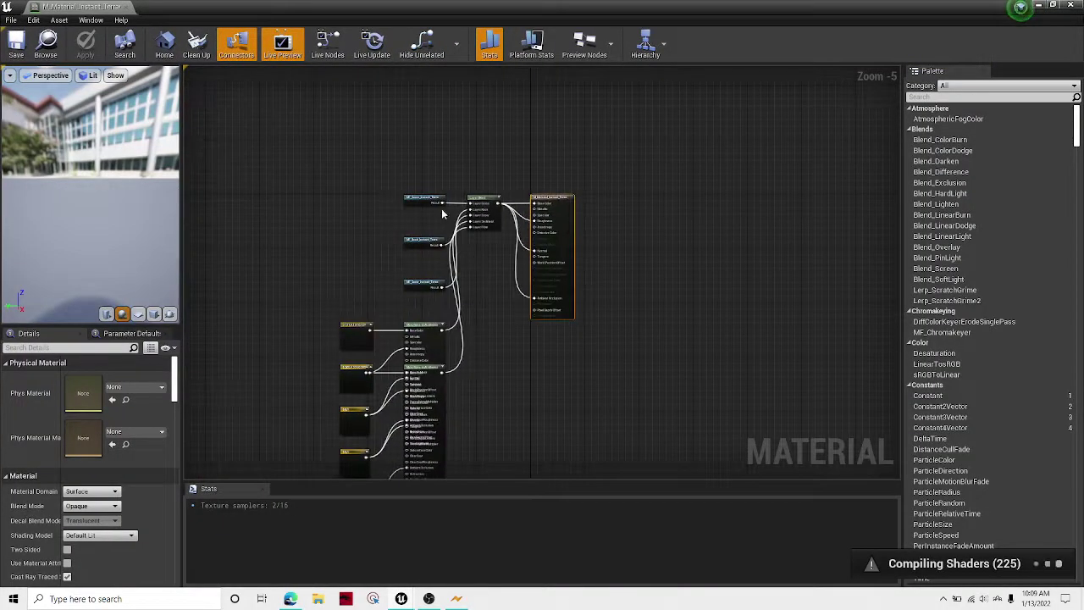
{"action": "mouse_move", "coordinate": [55, 268]}
{"action": "left_mouse_down"}
{"action": "mouse_move", "coordinate": [93, 216]}
{"action": "mouse_move", "coordinate": [55, 268]}
{"action": "left_mouse_up"}
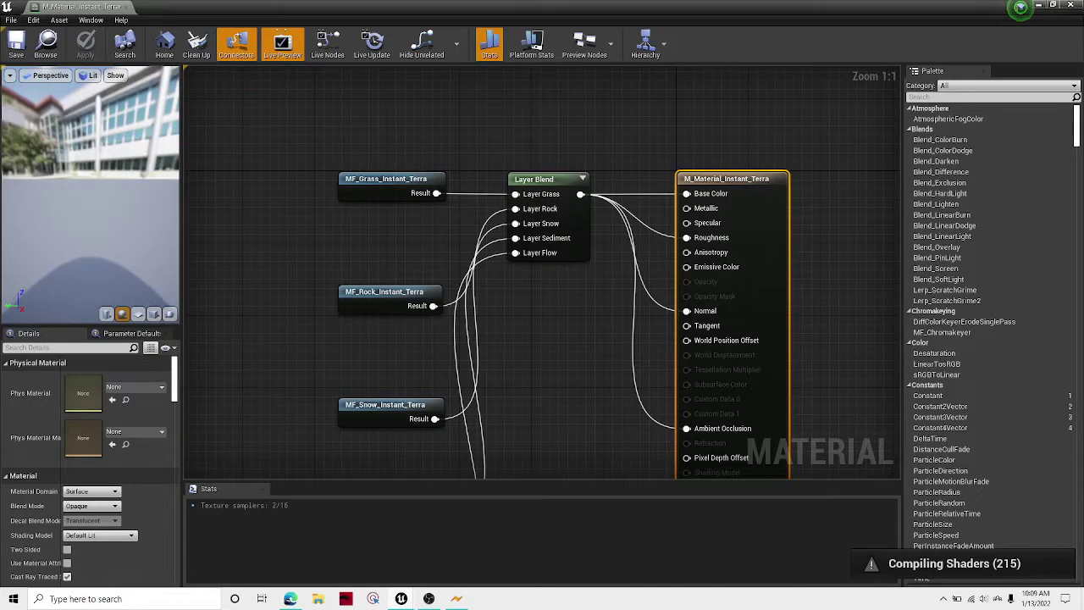
Step: Break the links to the Layer Snow, Layer Sediment and Layer Flow inputs of the Layer Blend node
{"action": "right_click", "coordinate": [531, 227]}
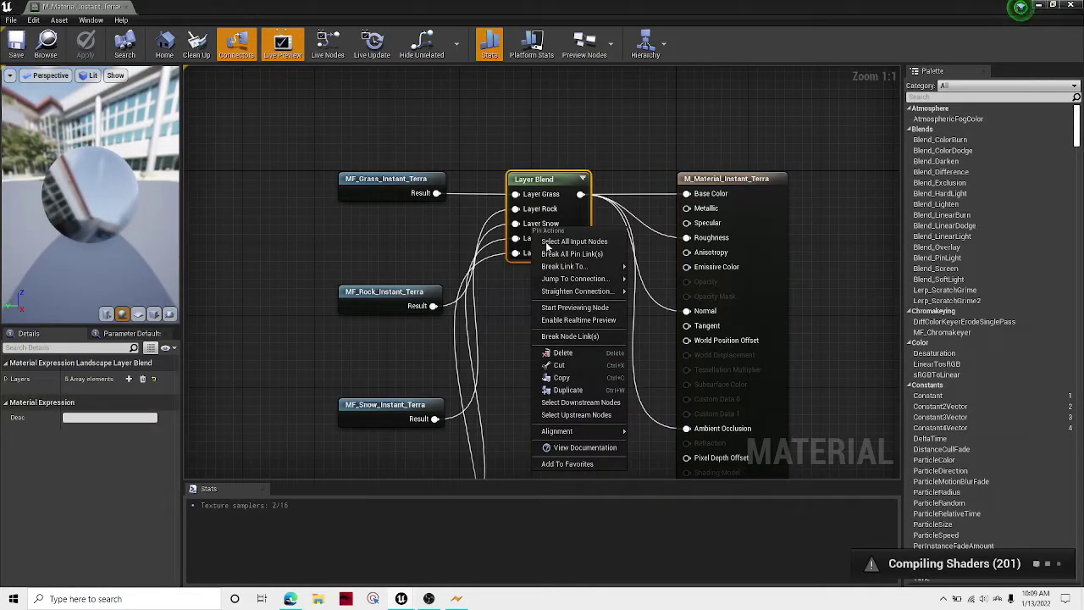
{"action": "left_click", "coordinate": [669, 267]}
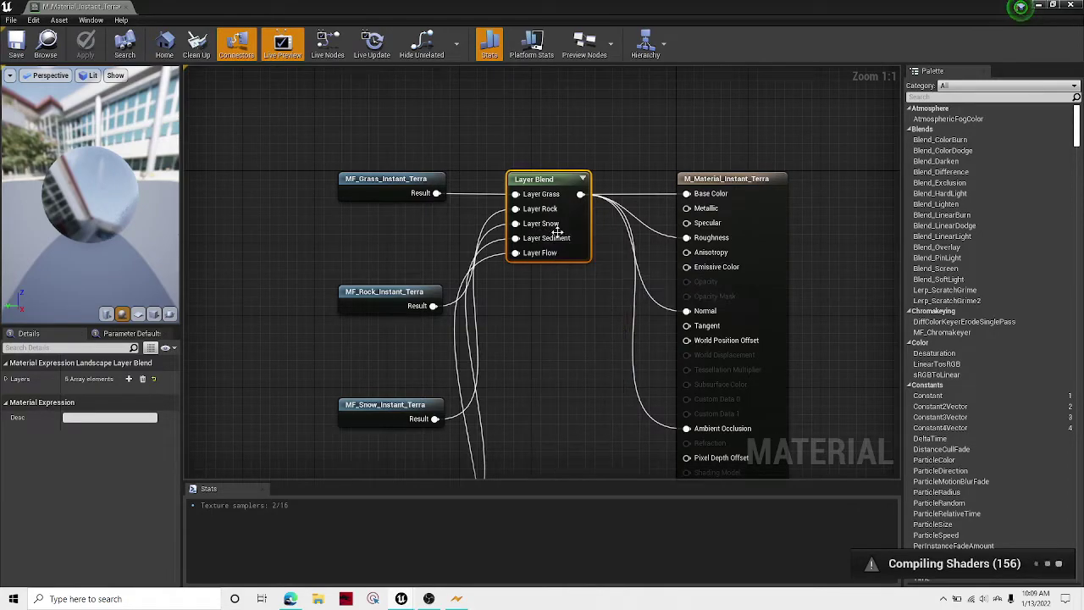
{"action": "right_click", "coordinate": [531, 225]}
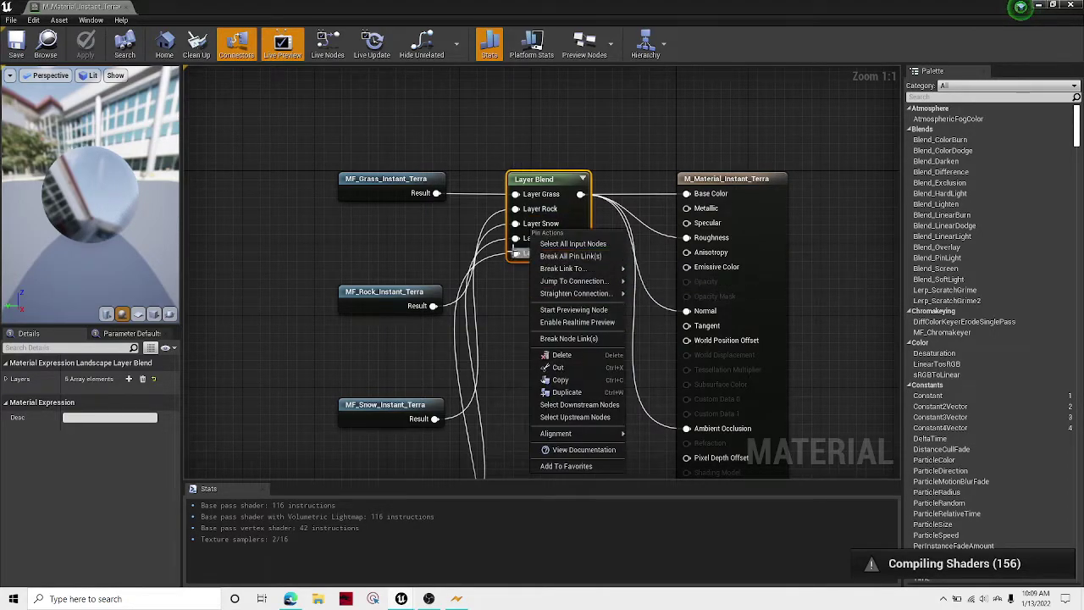
{"action": "left_click", "coordinate": [545, 260]}
{"action": "right_click", "coordinate": [531, 239]}
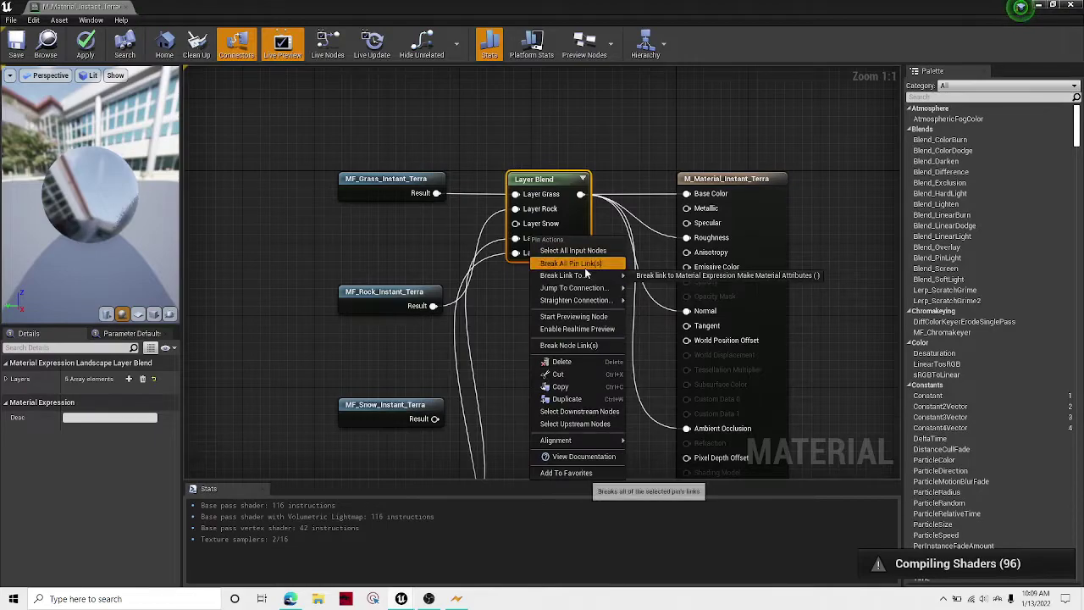
{"action": "left_click", "coordinate": [585, 266]}
{"action": "right_click", "coordinate": [537, 255]}
{"action": "left_click", "coordinate": [568, 282]}
{"action": "left_click", "coordinate": [515, 316]}
Step: Save M_Material_Instant_Terra and return to the level viewport
{"action": "right_click_drag", "start_coordinate": [515, 316], "coordinate": [430, 297]}
{"action": "scroll", "coordinate": [430, 298], "scroll_direction": "down", "scroll_amount": 4}
{"action": "left_click", "coordinate": [17, 47]}
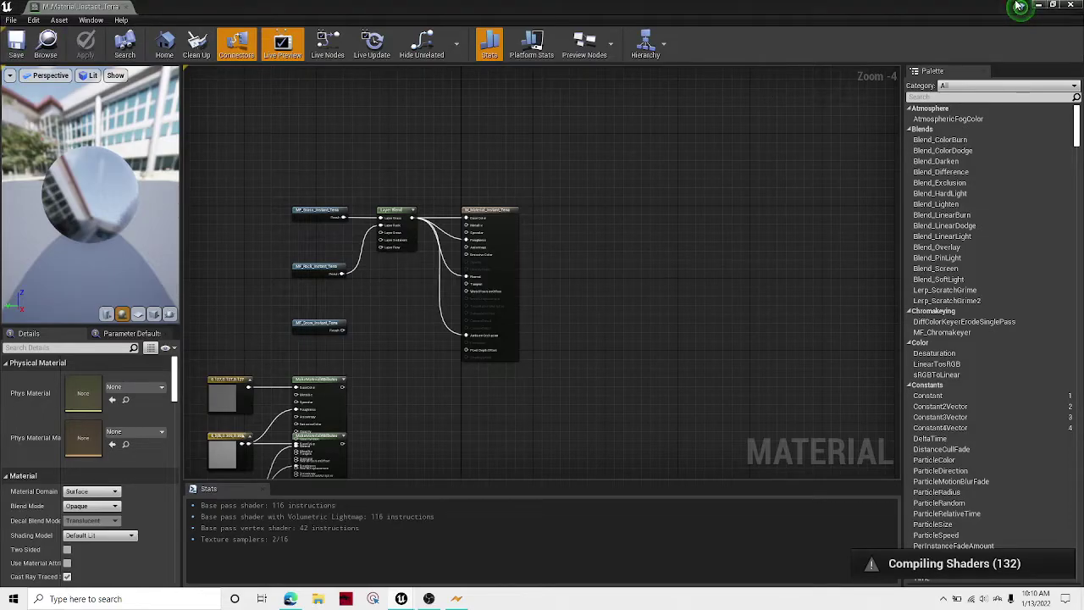
{"action": "left_click", "coordinate": [1034, 5]}
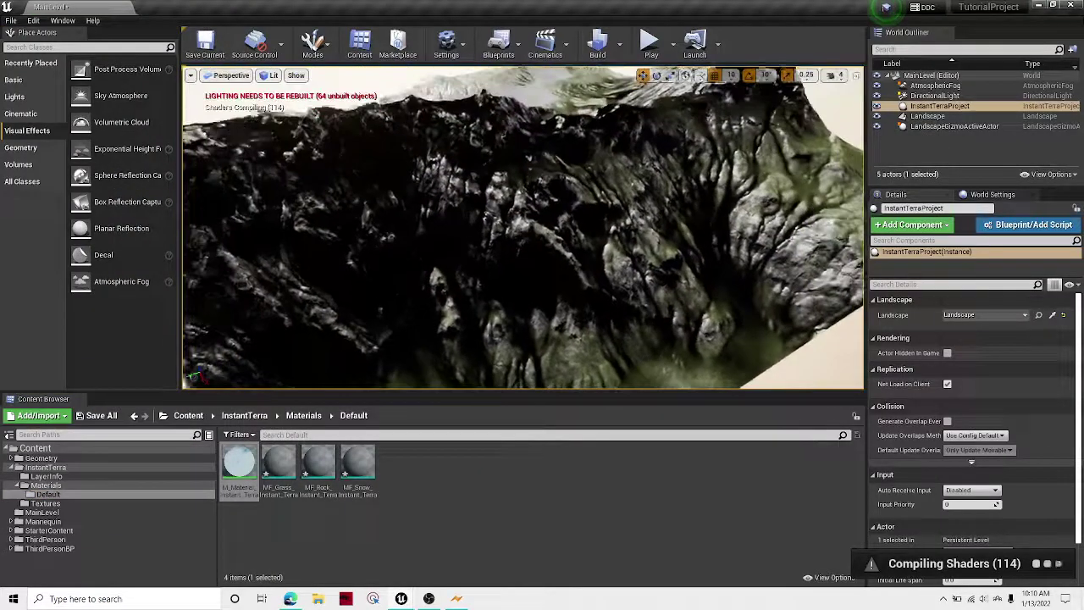
Step: Examine the landscape's rock and grass surfaces from several angles
{"action": "right_click_drag", "start_coordinate": [523, 227], "coordinate": [474, 267]}
{"action": "right_click_drag", "start_coordinate": [523, 227], "coordinate": [614, 187]}
{"action": "key", "text": "w"}
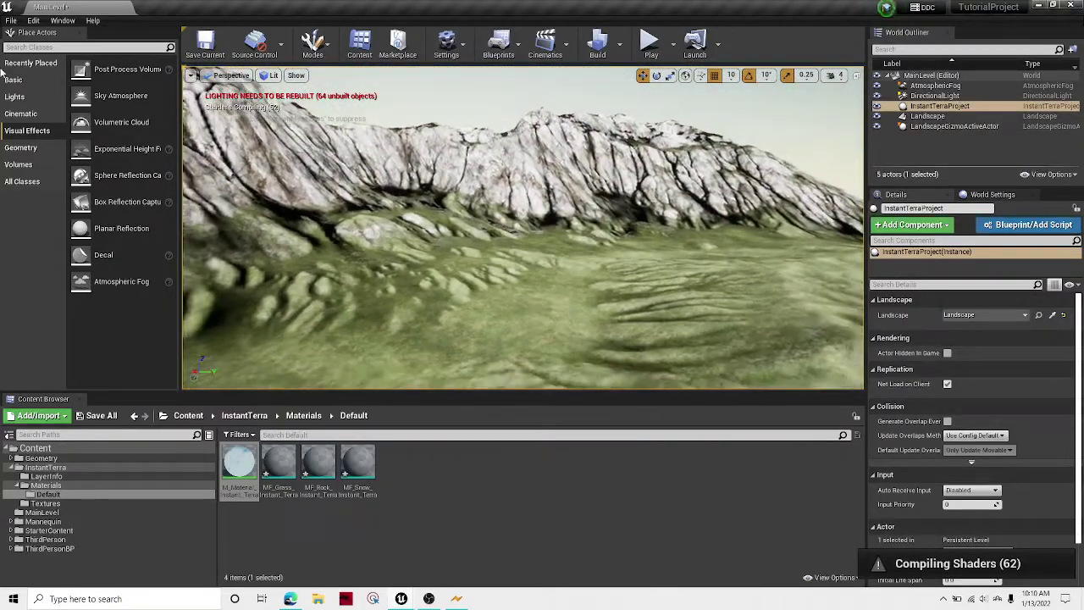
Step: Place a Sphere Reflection Capture on the grassy part of the terrain and set its influence radius to 100000
{"action": "left_click", "coordinate": [38, 82]}
{"action": "left_click", "coordinate": [24, 114]}
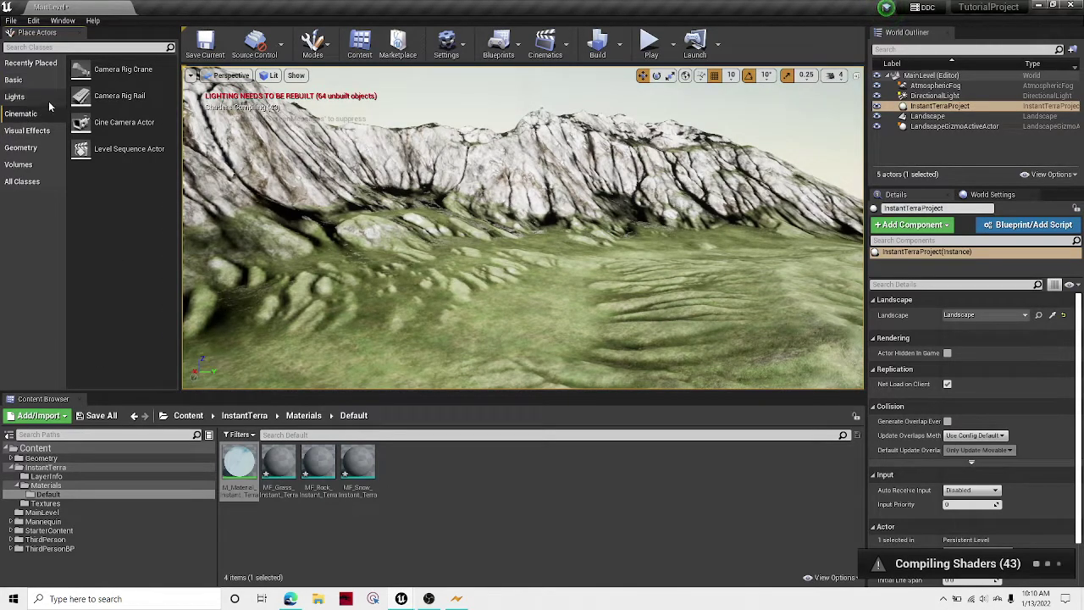
{"action": "left_click", "coordinate": [25, 147]}
{"action": "left_click", "coordinate": [34, 131]}
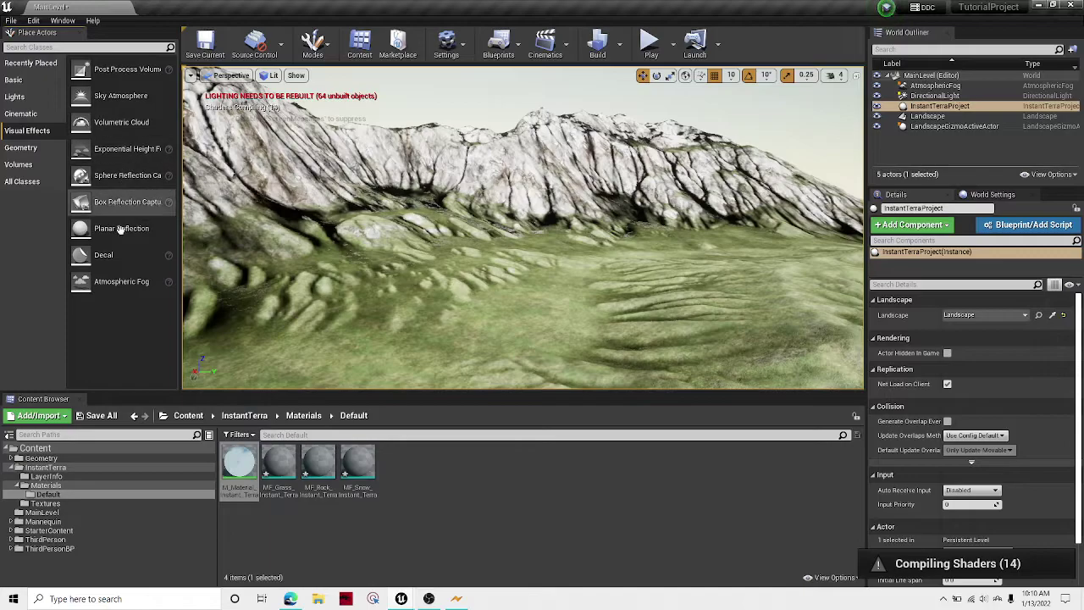
{"action": "left_click_drag", "start_coordinate": [426, 266], "coordinate": [455, 311]}
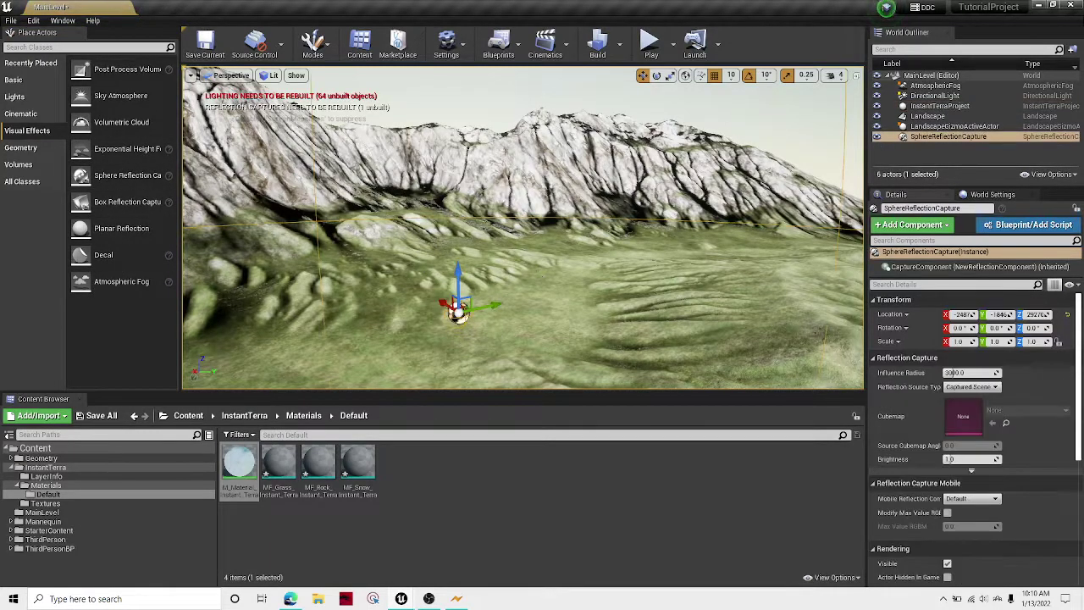
{"action": "right_click_drag", "start_coordinate": [455, 311], "coordinate": [627, 288]}
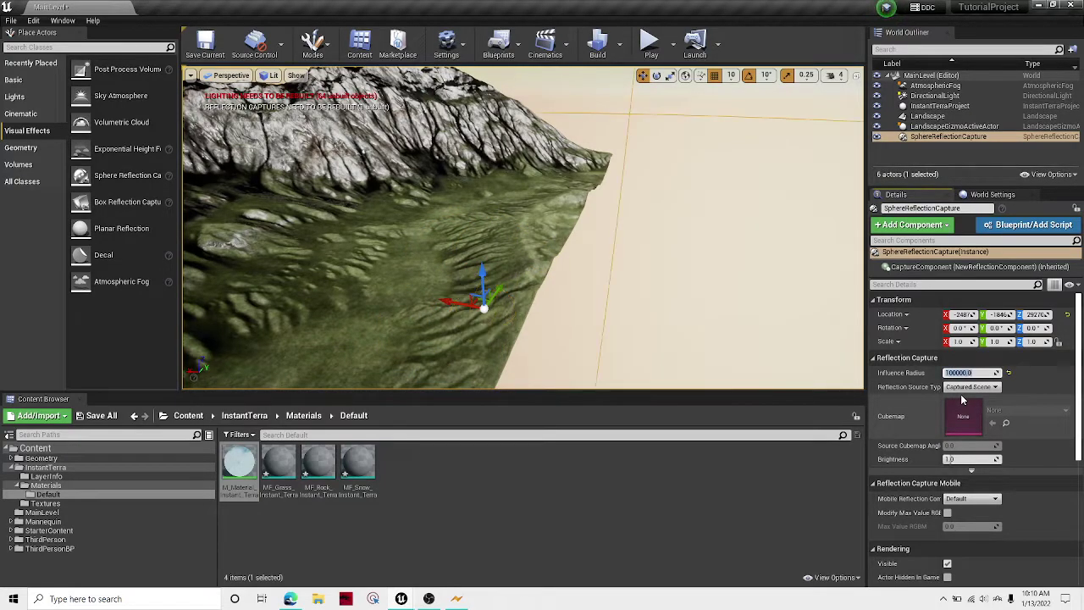
Step: Reposition the Sphere Reflection Capture over the terrain
{"action": "mouse_move", "coordinate": [574, 290]}
{"action": "right_mouse_down"}
{"action": "mouse_move", "coordinate": [618, 339]}
{"action": "mouse_move", "coordinate": [568, 313]}
{"action": "mouse_move", "coordinate": [574, 289]}
{"action": "right_mouse_up"}
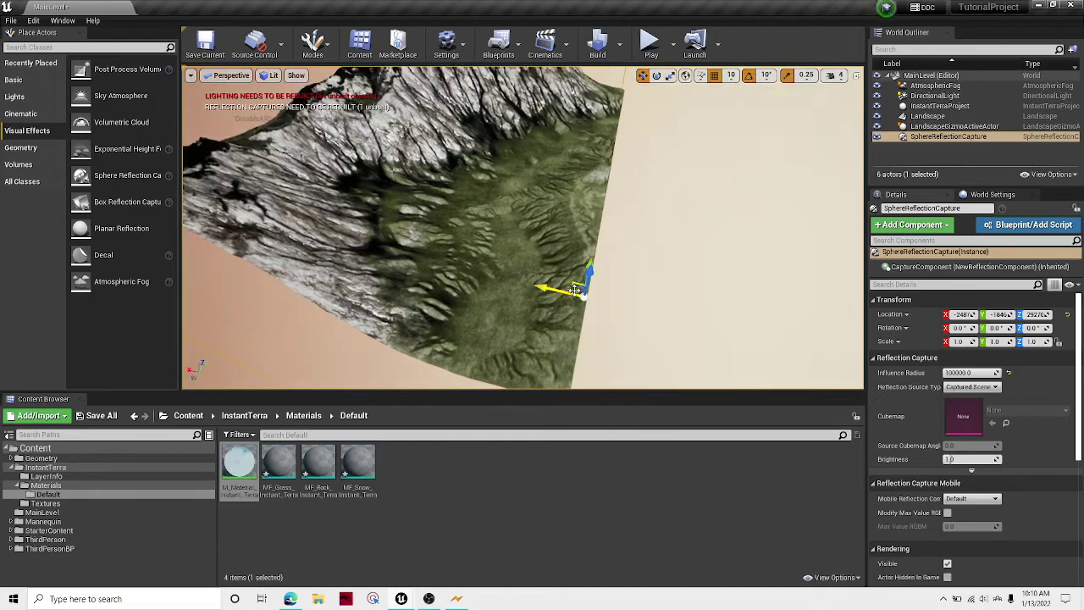
{"action": "left_click_drag", "start_coordinate": [340, 212], "coordinate": [344, 211]}
{"action": "right_click_drag", "start_coordinate": [344, 212], "coordinate": [273, 140]}
{"action": "left_click_drag", "start_coordinate": [566, 315], "coordinate": [679, 318]}
{"action": "right_click_drag", "start_coordinate": [679, 317], "coordinate": [754, 339]}
{"action": "left_click", "coordinate": [612, 305]}
Step: Place a Post Process Volume above the rocky mountainside, then select the landscape
{"action": "right_click_drag", "start_coordinate": [612, 305], "coordinate": [586, 327]}
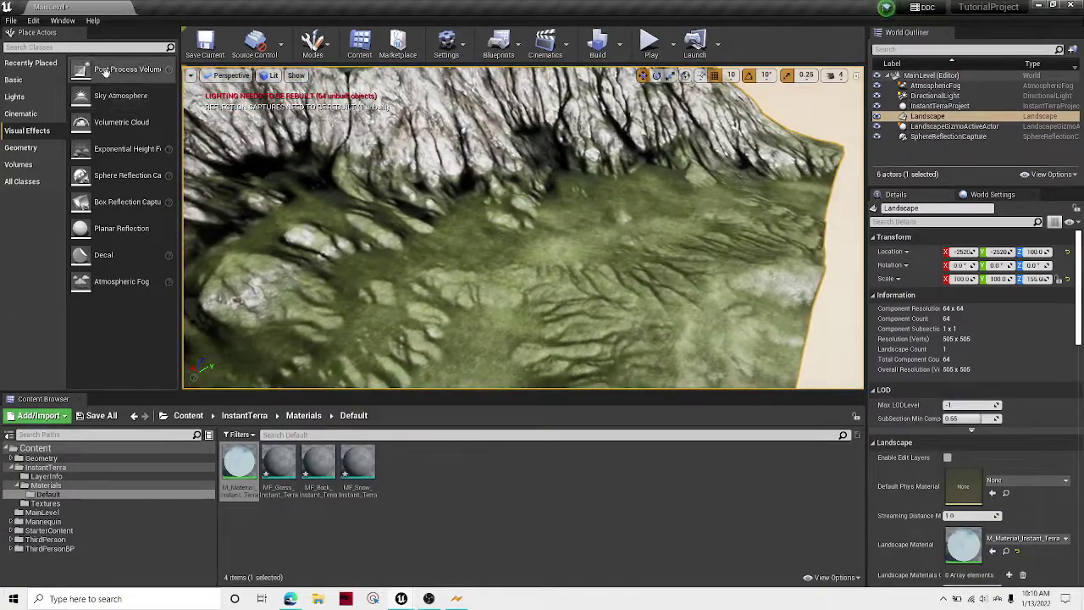
{"action": "left_click_drag", "start_coordinate": [490, 280], "coordinate": [537, 192]}
{"action": "right_click_drag", "start_coordinate": [539, 192], "coordinate": [538, 101]}
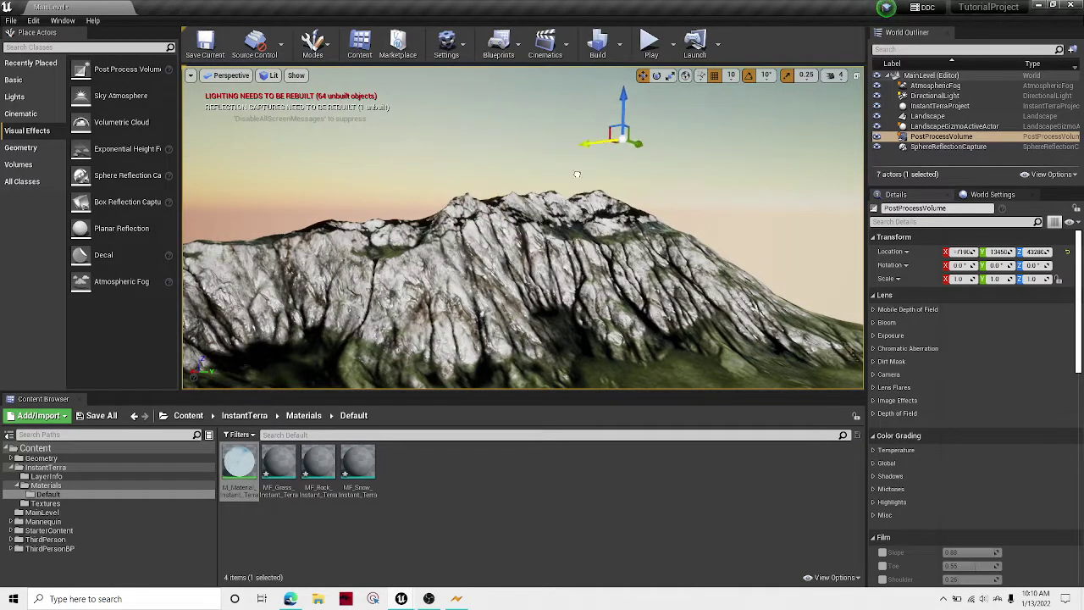
{"action": "left_click", "coordinate": [590, 268]}
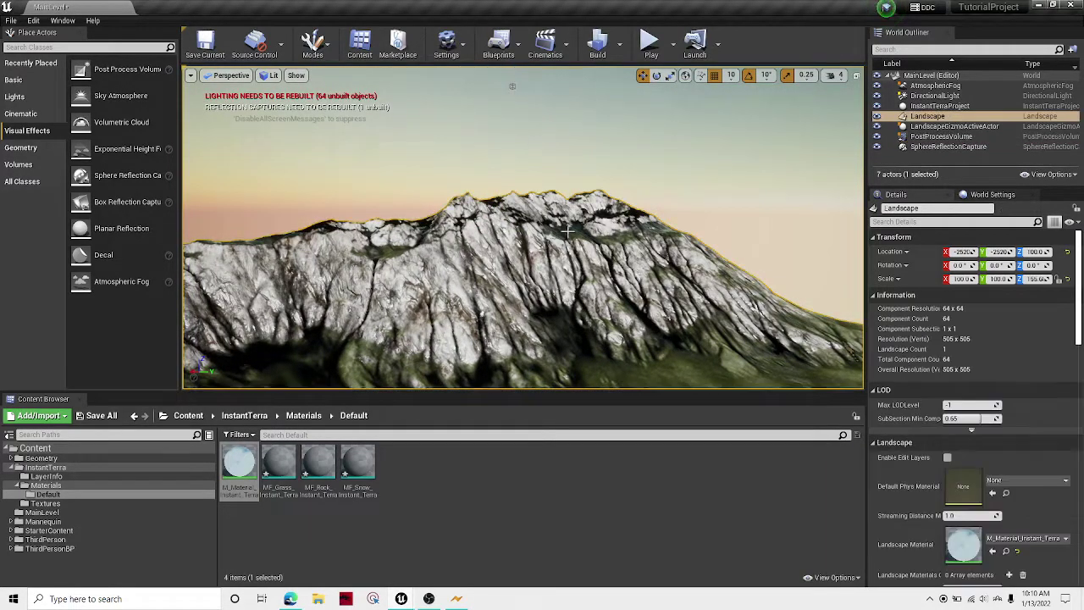
Step: Play-test the level from a viewpoint close to the grassy slope, then end the session
{"action": "right_click_drag", "start_coordinate": [590, 269], "coordinate": [453, 373]}
{"action": "key", "text": "w"}
{"action": "key", "text": "s"}
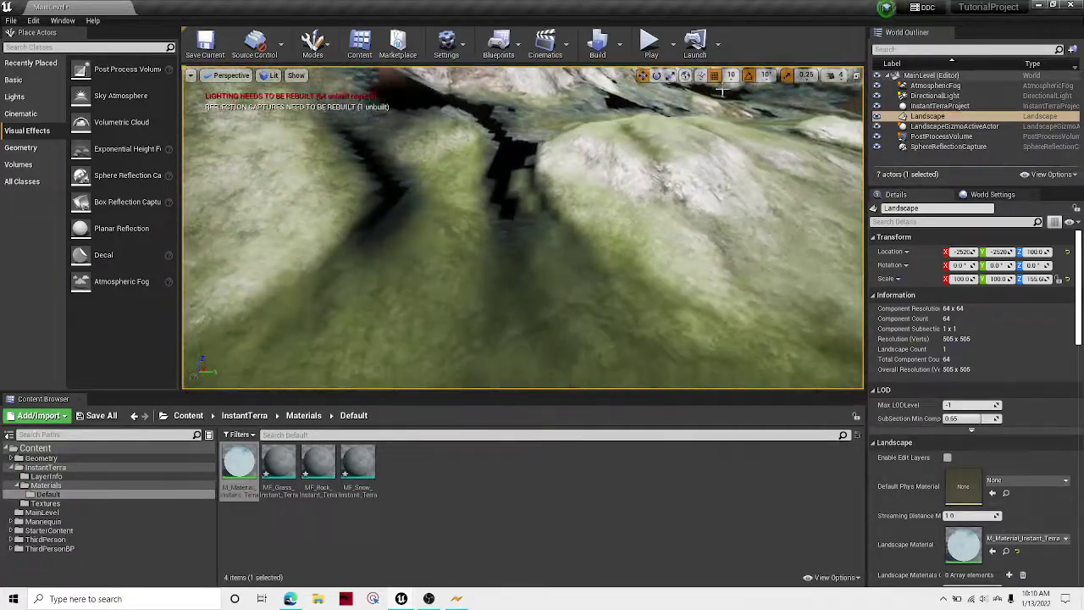
{"action": "left_click", "coordinate": [650, 42]}
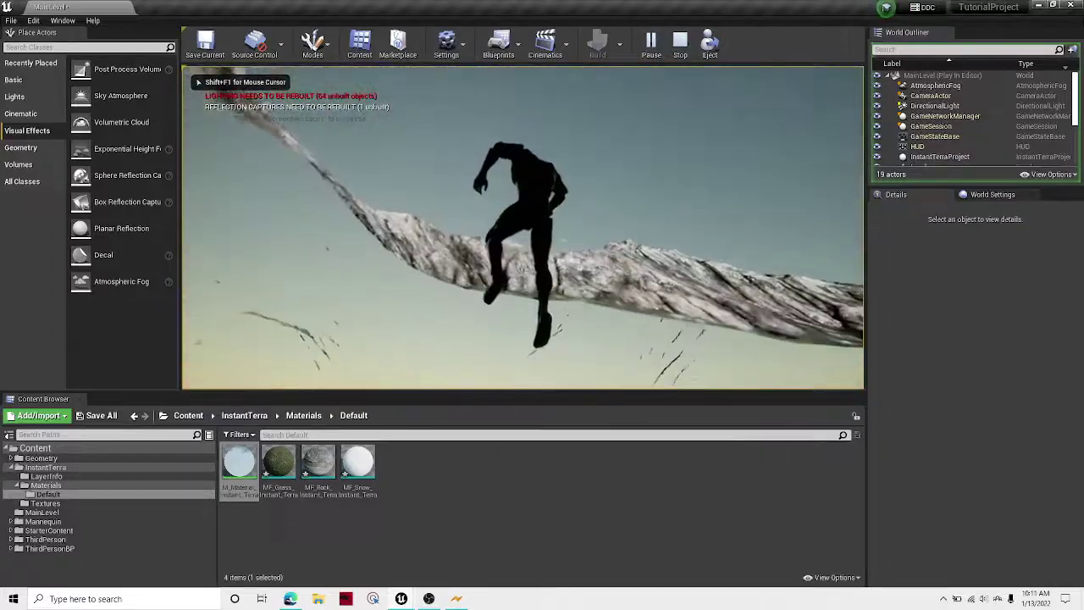
{"action": "key", "text": "Escape"}
Step: Run a second play test from a new viewpoint over the terrain, end it, and look over the landscape with nothing selected
{"action": "right_click_drag", "start_coordinate": [692, 114], "coordinate": [772, 224]}
{"action": "left_click", "coordinate": [603, 137]}
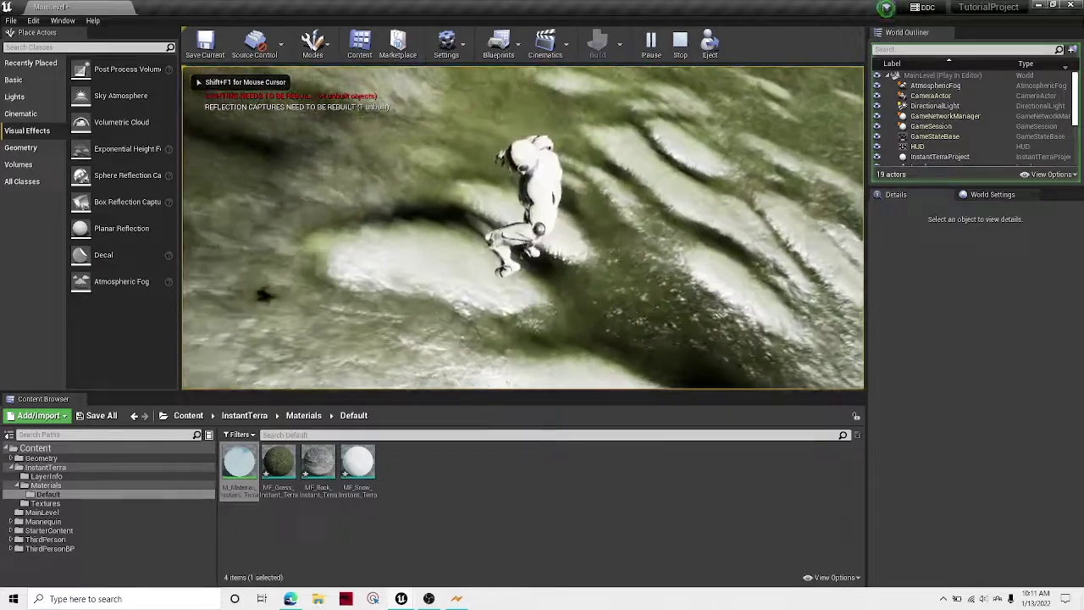
{"action": "key", "text": "Escape"}
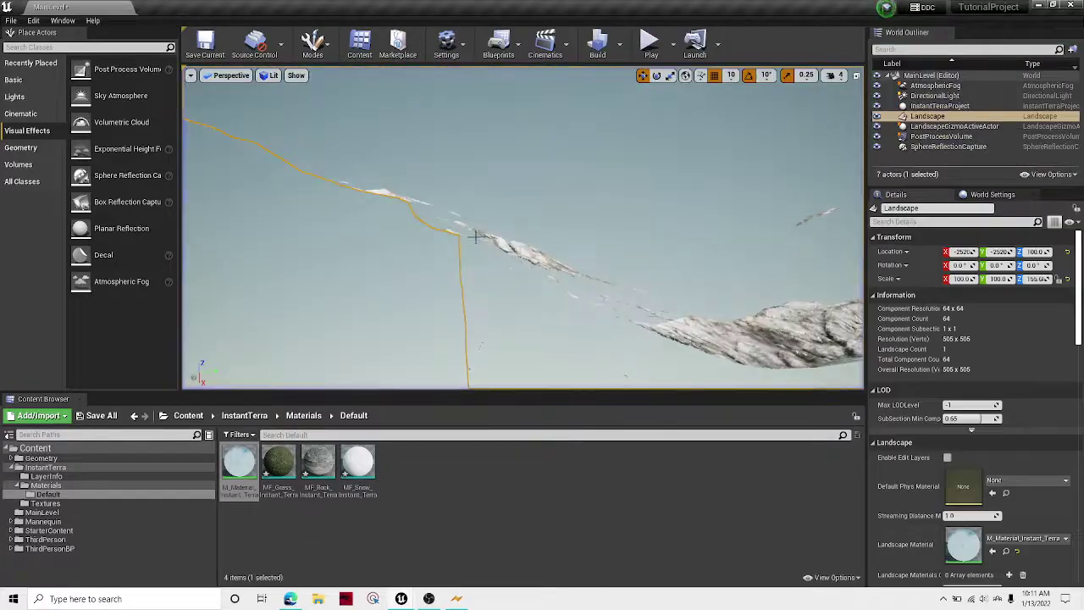
{"action": "mouse_move", "coordinate": [621, 175]}
{"action": "right_mouse_down"}
{"action": "mouse_move", "coordinate": [669, 204]}
{"action": "mouse_move", "coordinate": [609, 211]}
{"action": "mouse_move", "coordinate": [593, 191]}
{"action": "mouse_move", "coordinate": [621, 175]}
{"action": "right_mouse_up"}
{"action": "left_click", "coordinate": [621, 175]}
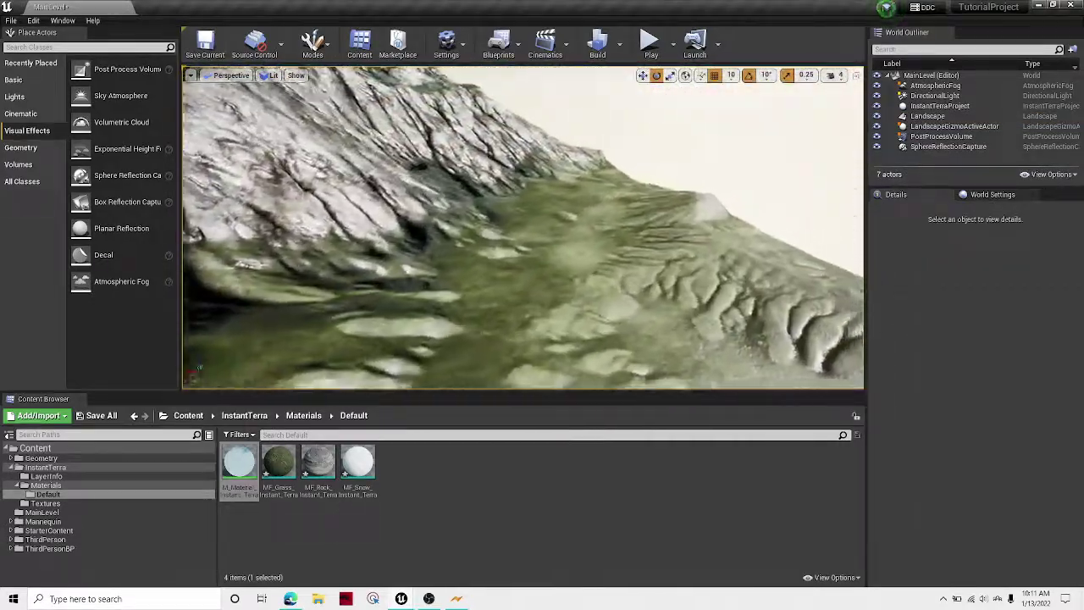